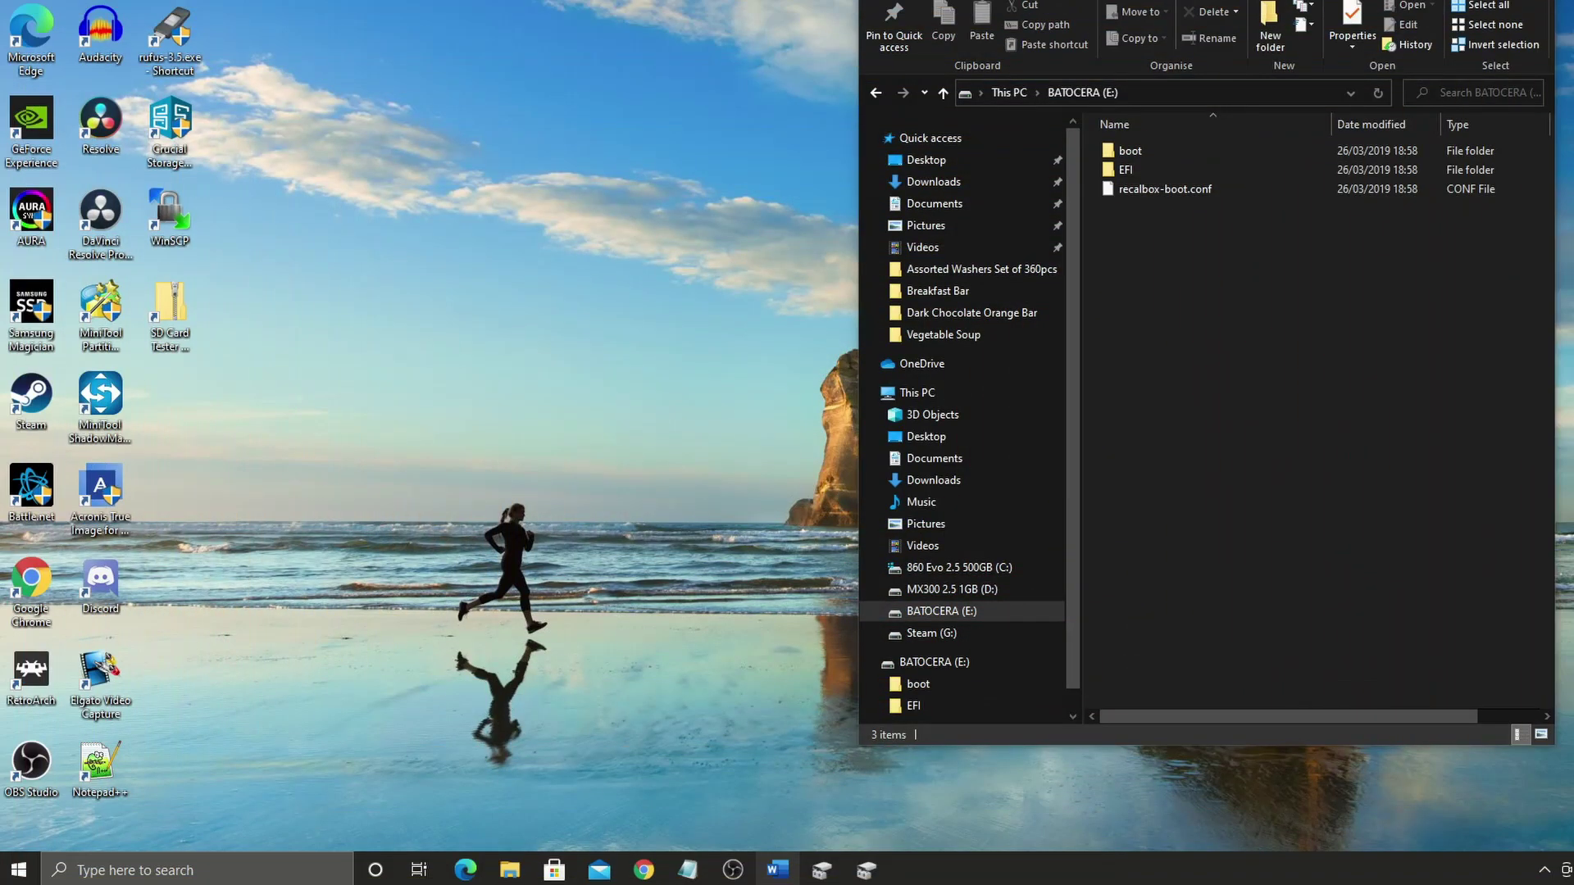
# Step: Launch Disk Management via search and enlarge it to show Disks 0–3, including 223.57 GB Disk 3
pyautogui.click(188, 869)
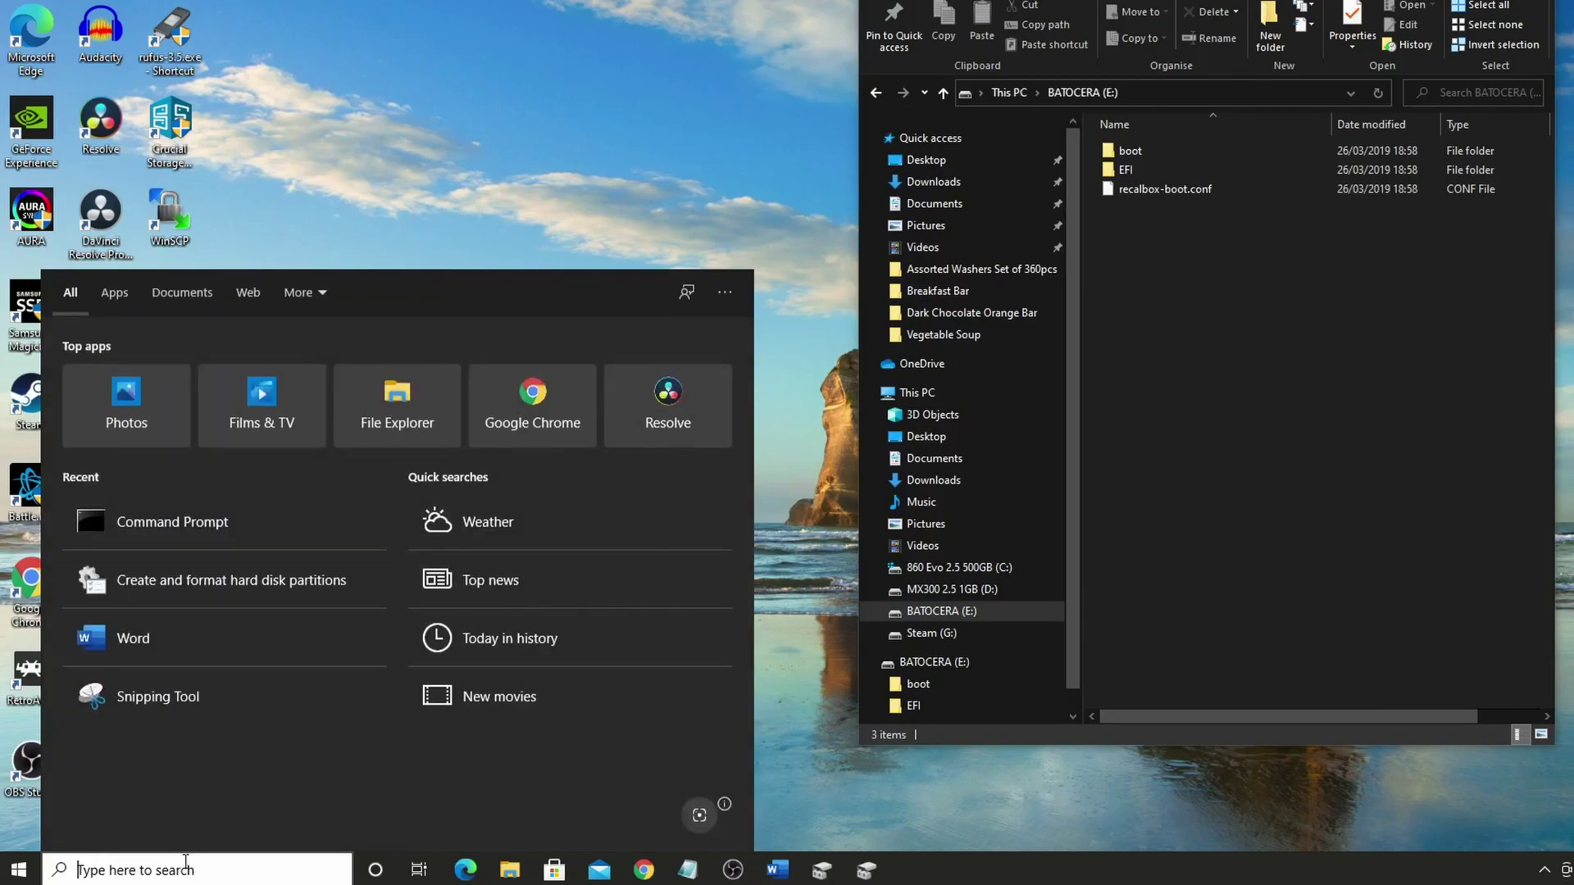
pyautogui.write('d')
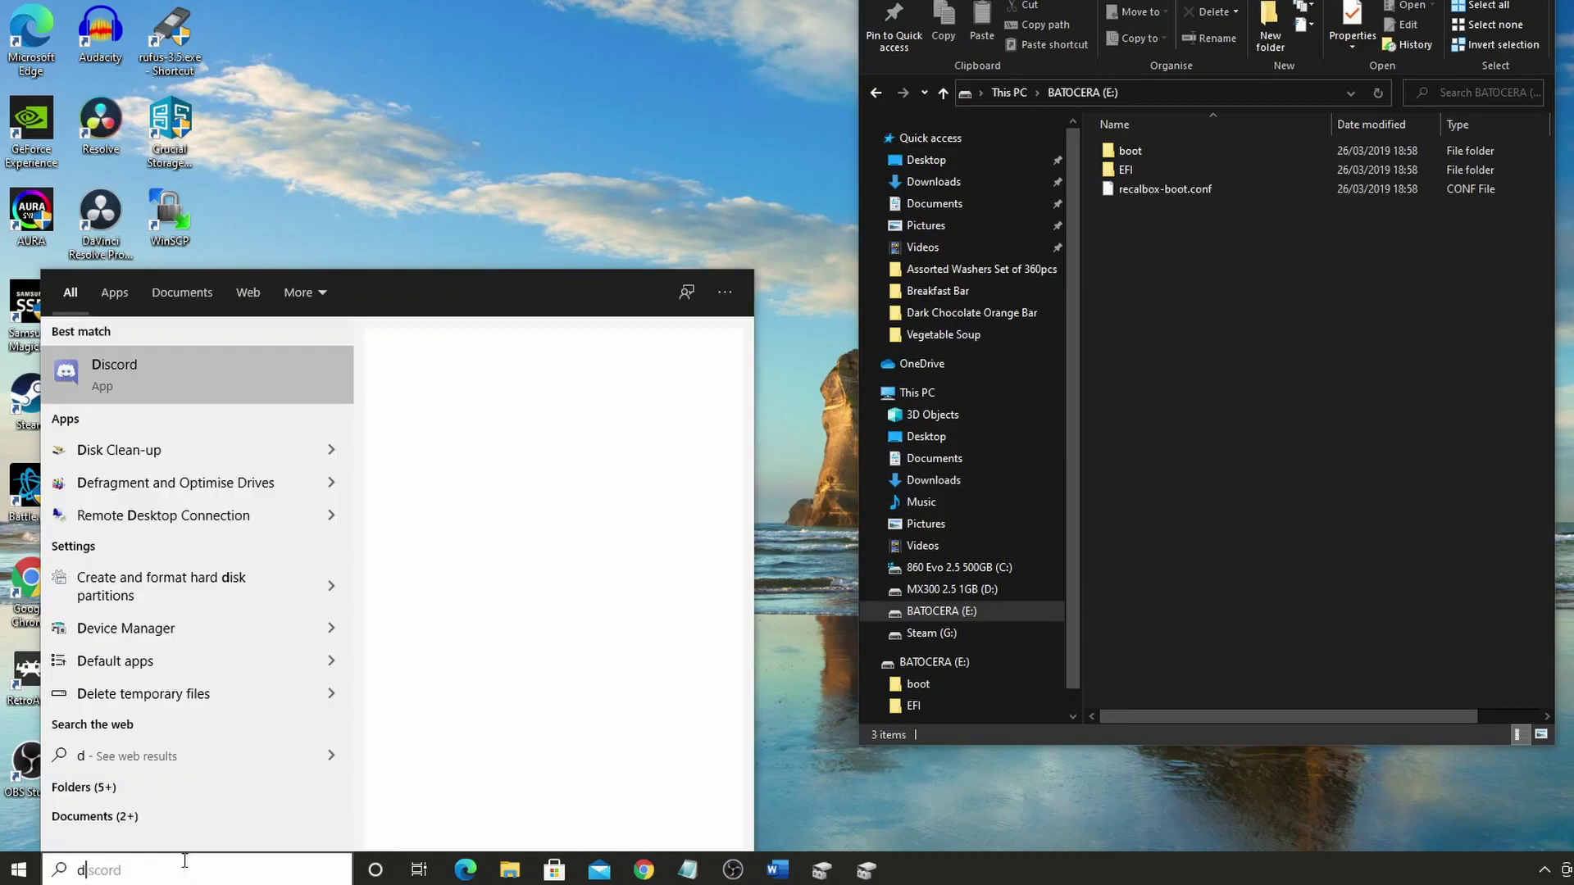
pyautogui.write('isk management')
pyautogui.press('Return')
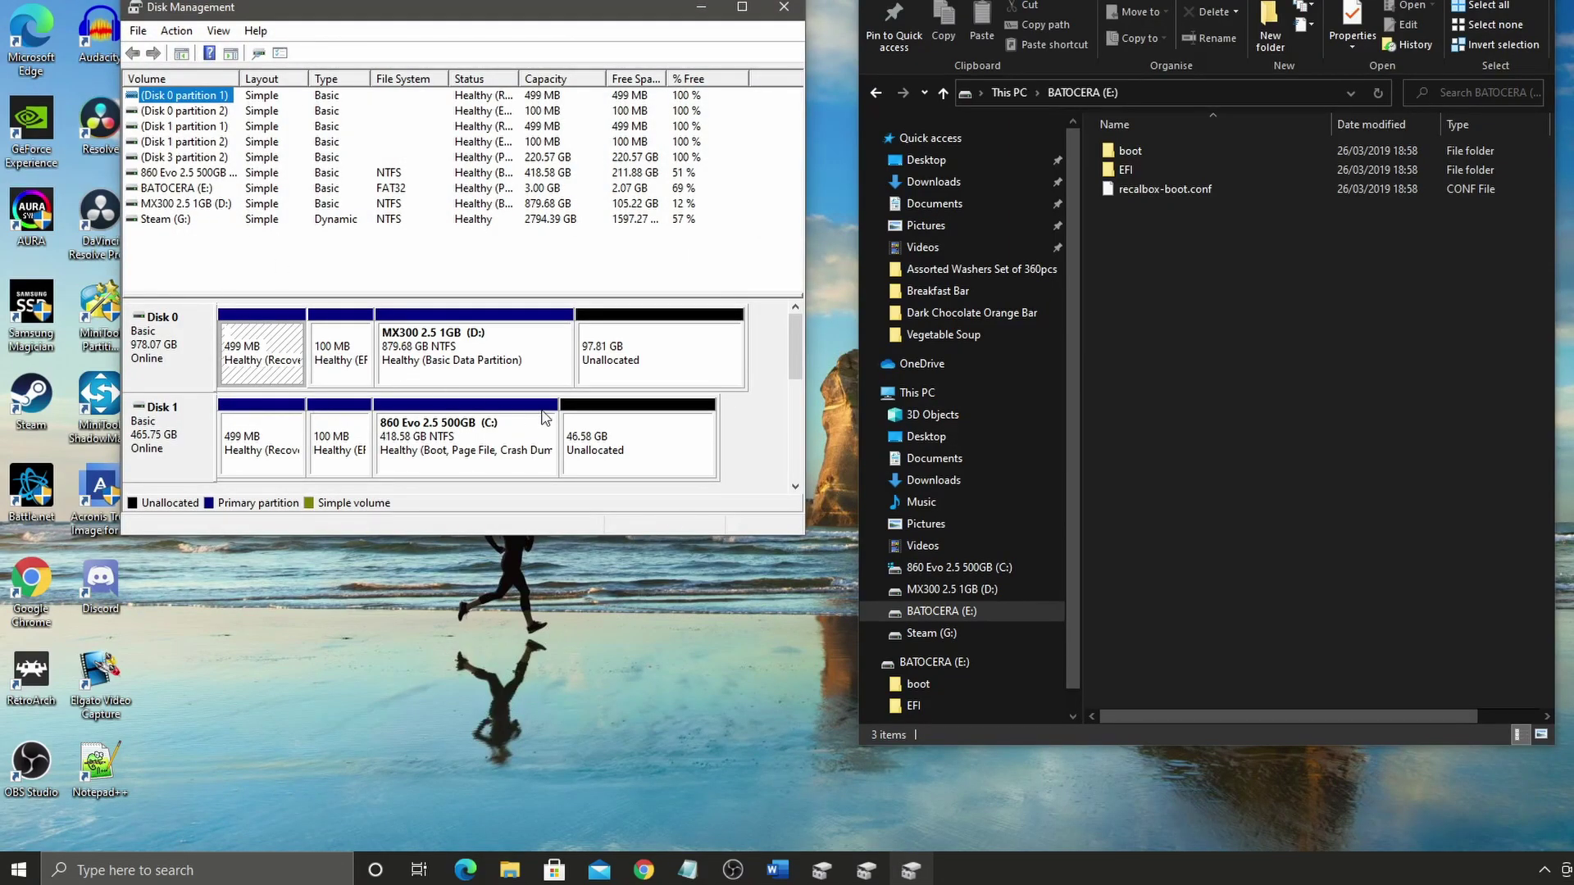
pyautogui.moveTo(796, 371); pyautogui.dragTo(796, 469)
pyautogui.moveTo(574, 536); pyautogui.dragTo(574, 805)
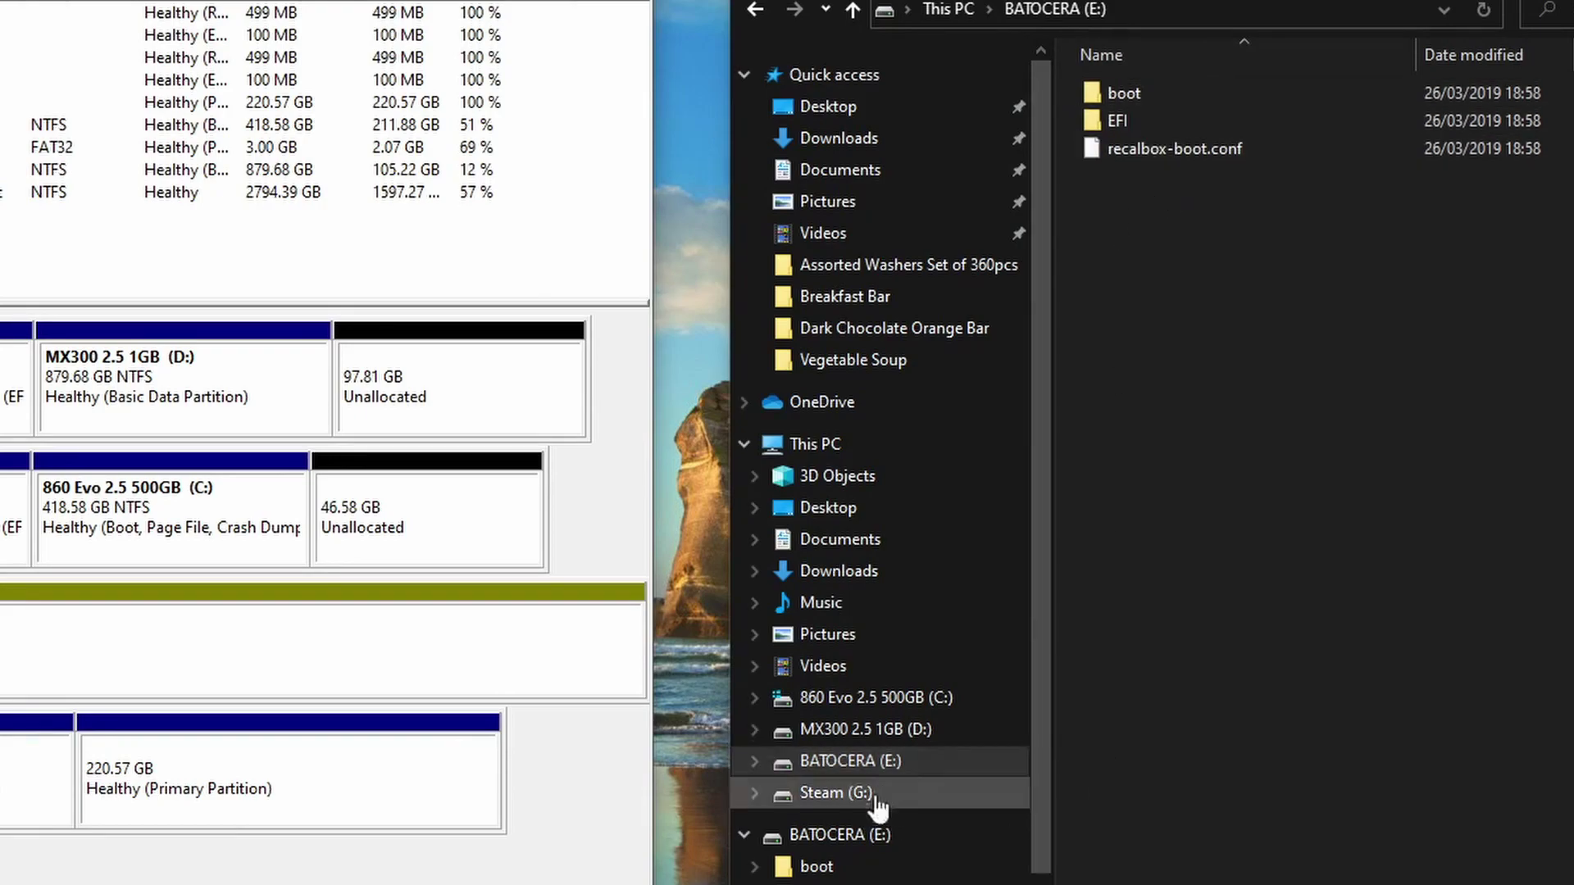
# Step: Open BATOCERA (E:) Properties, showing a 2.99 GB FAT32 drive, and move the dialog aside
pyautogui.rightClick(937, 763)
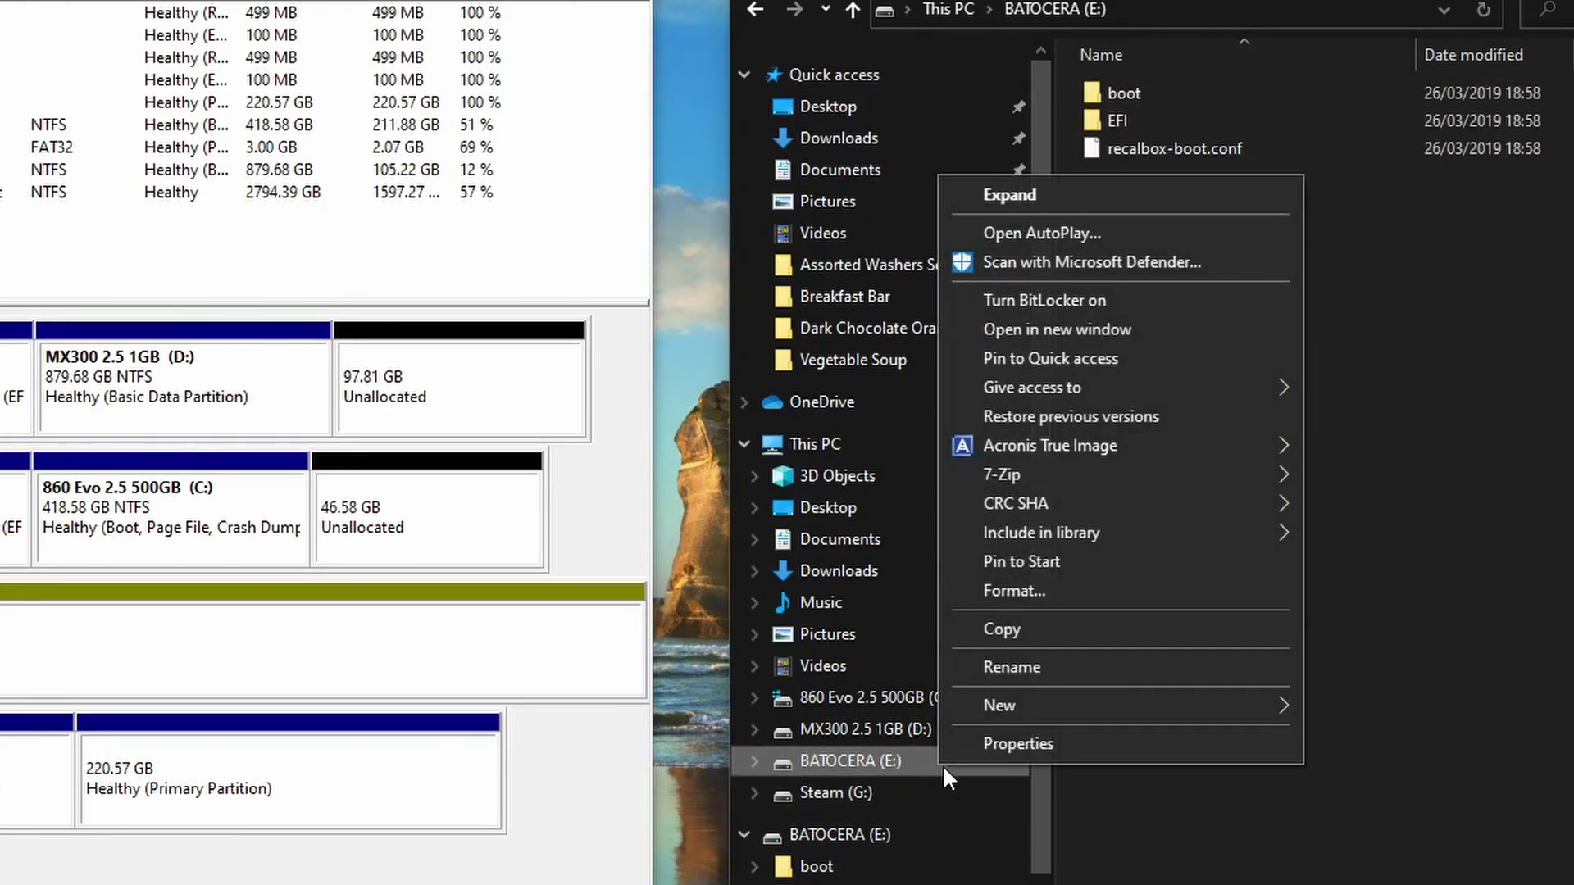
pyautogui.click(1059, 743)
pyautogui.moveTo(1370, 471); pyautogui.dragTo(1440, 187)
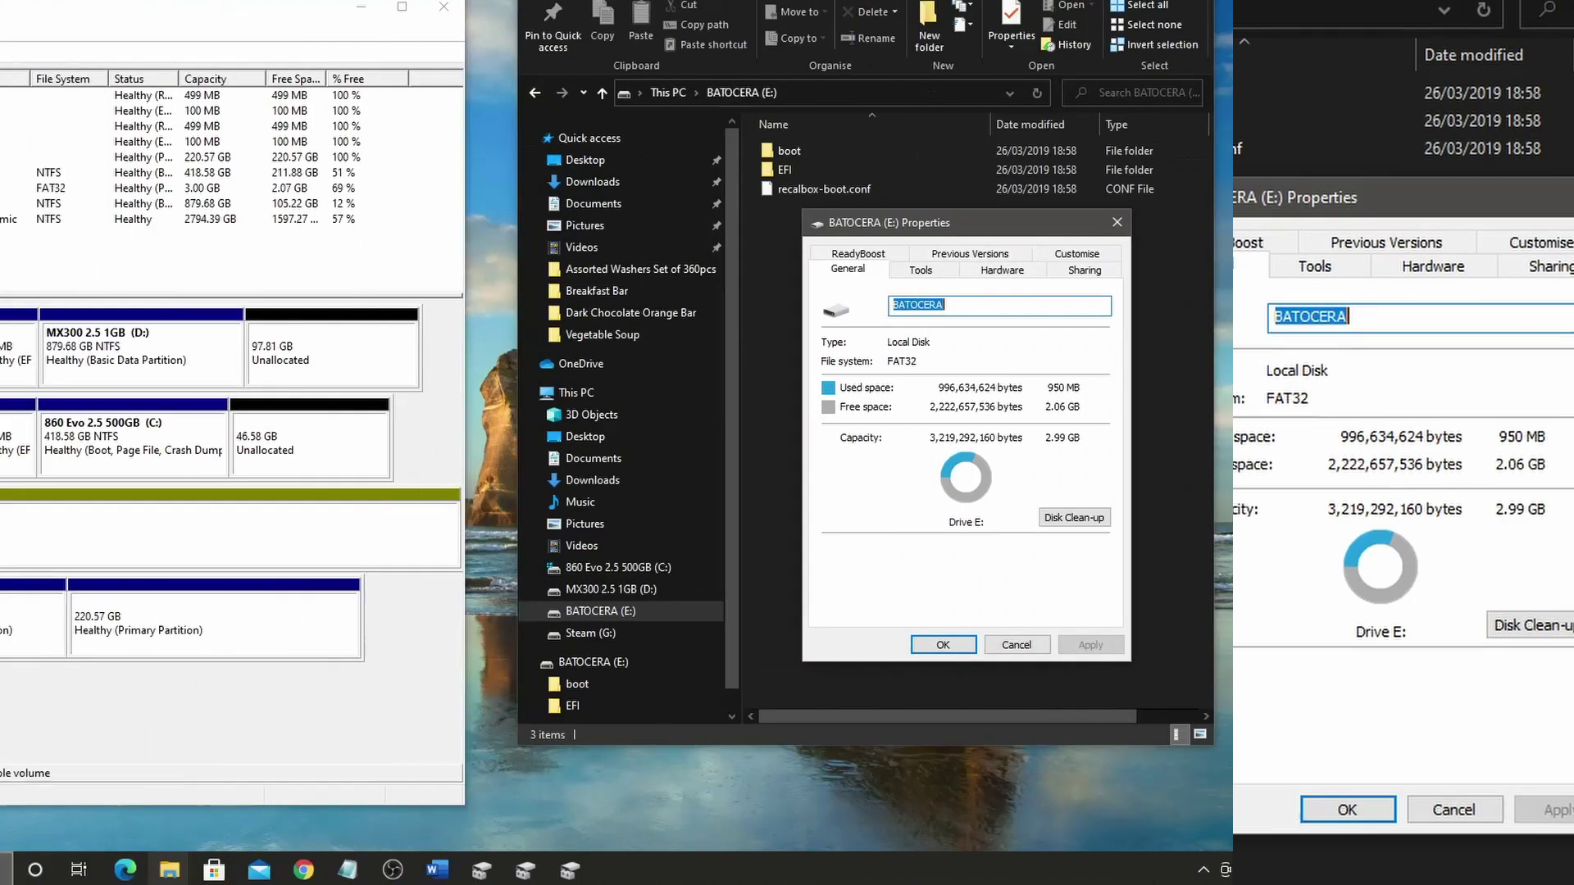
# Step: Open Command Prompt, make its window taller, and start diskpart
pyautogui.click(169, 871)
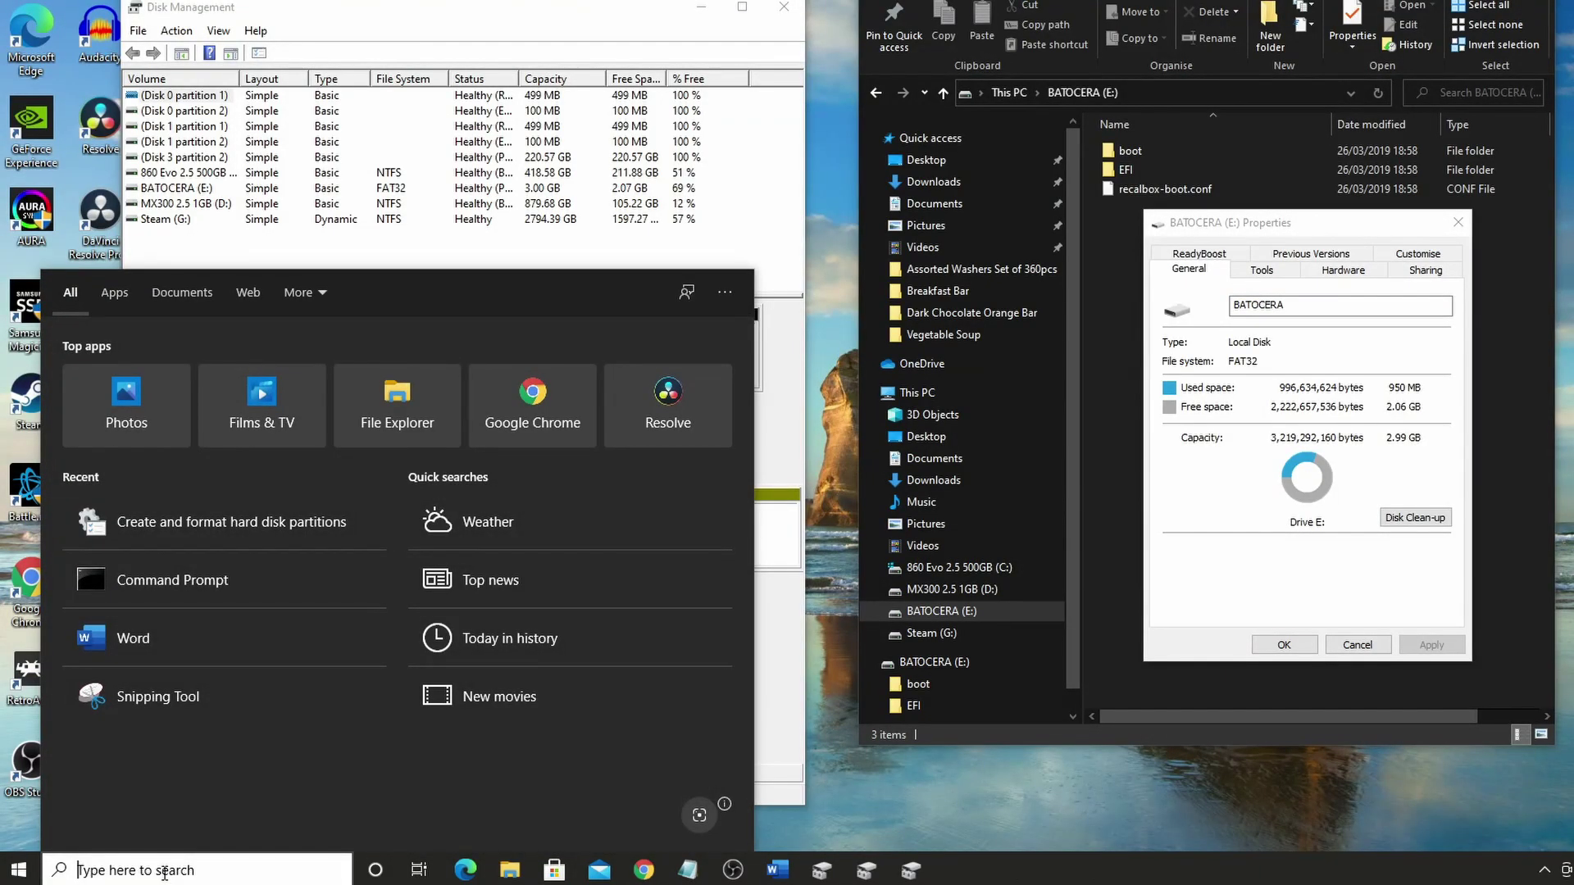
pyautogui.write('cmd')
pyautogui.press('Return')
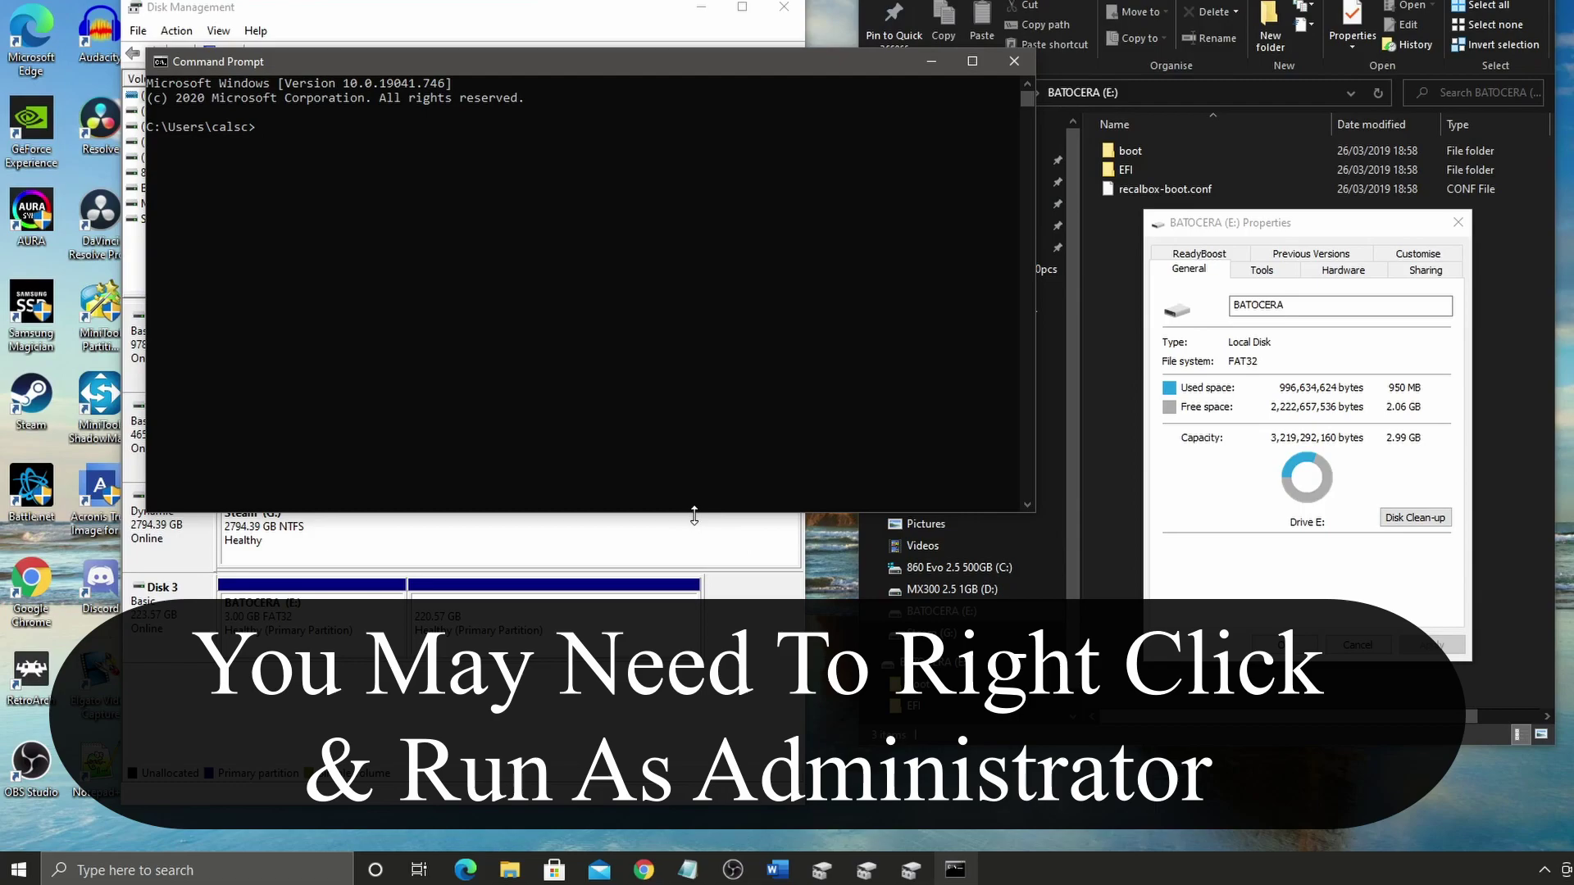
pyautogui.moveTo(694, 513); pyautogui.dragTo(699, 720)
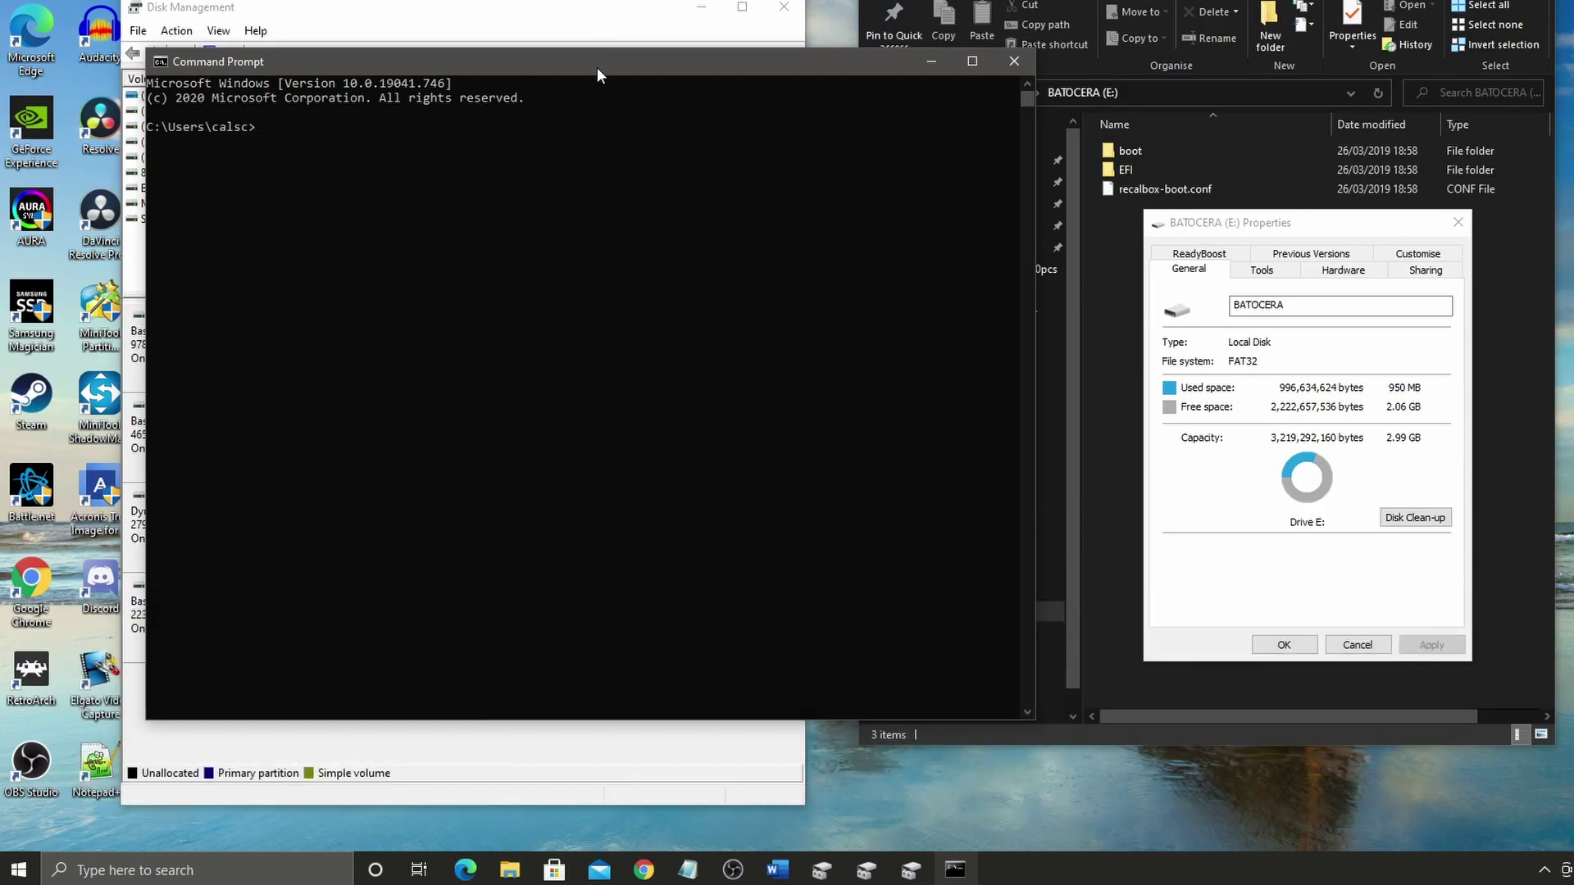
pyautogui.moveTo(598, 62); pyautogui.dragTo(651, 0)
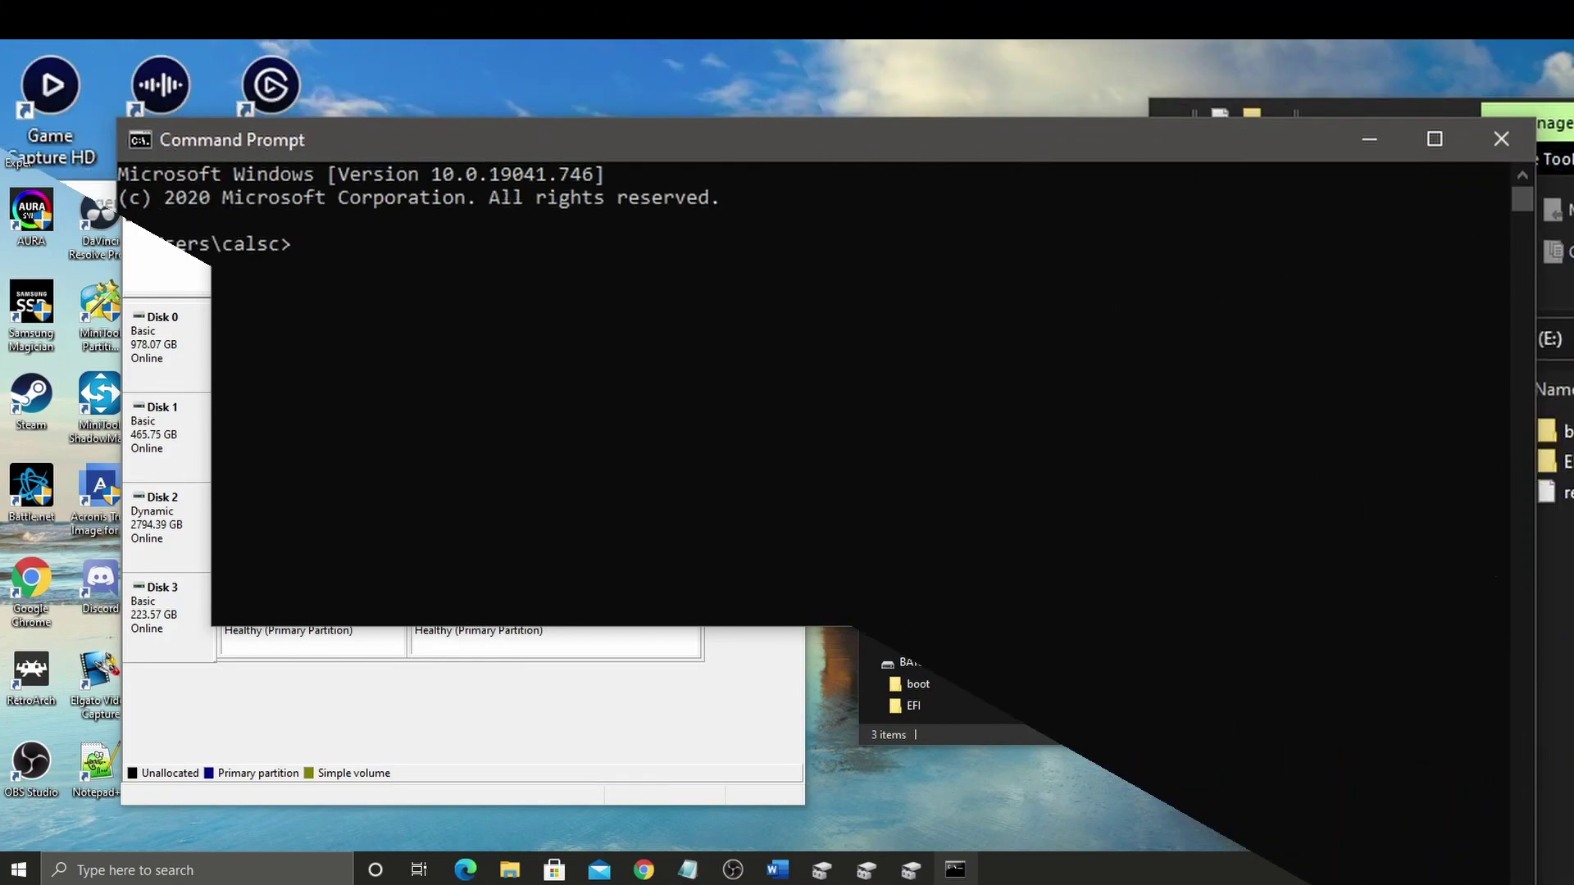
pyautogui.write('diskpart')
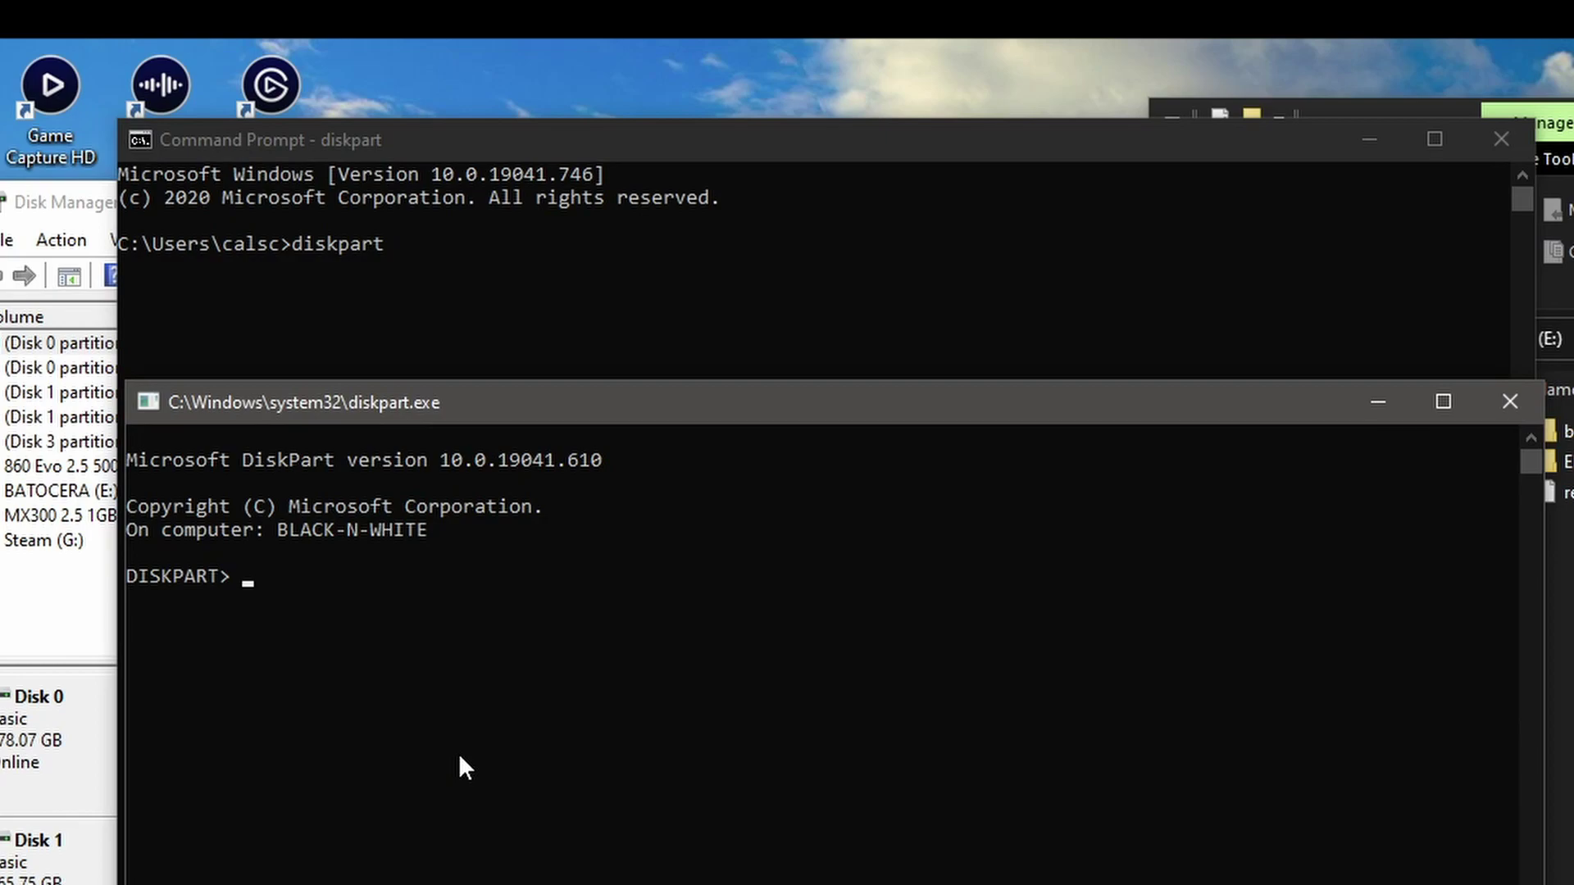
# Step: Run 'list disk' and move the DiskPart console beside Disk Management
pyautogui.write('list disk')
pyautogui.press('Return')
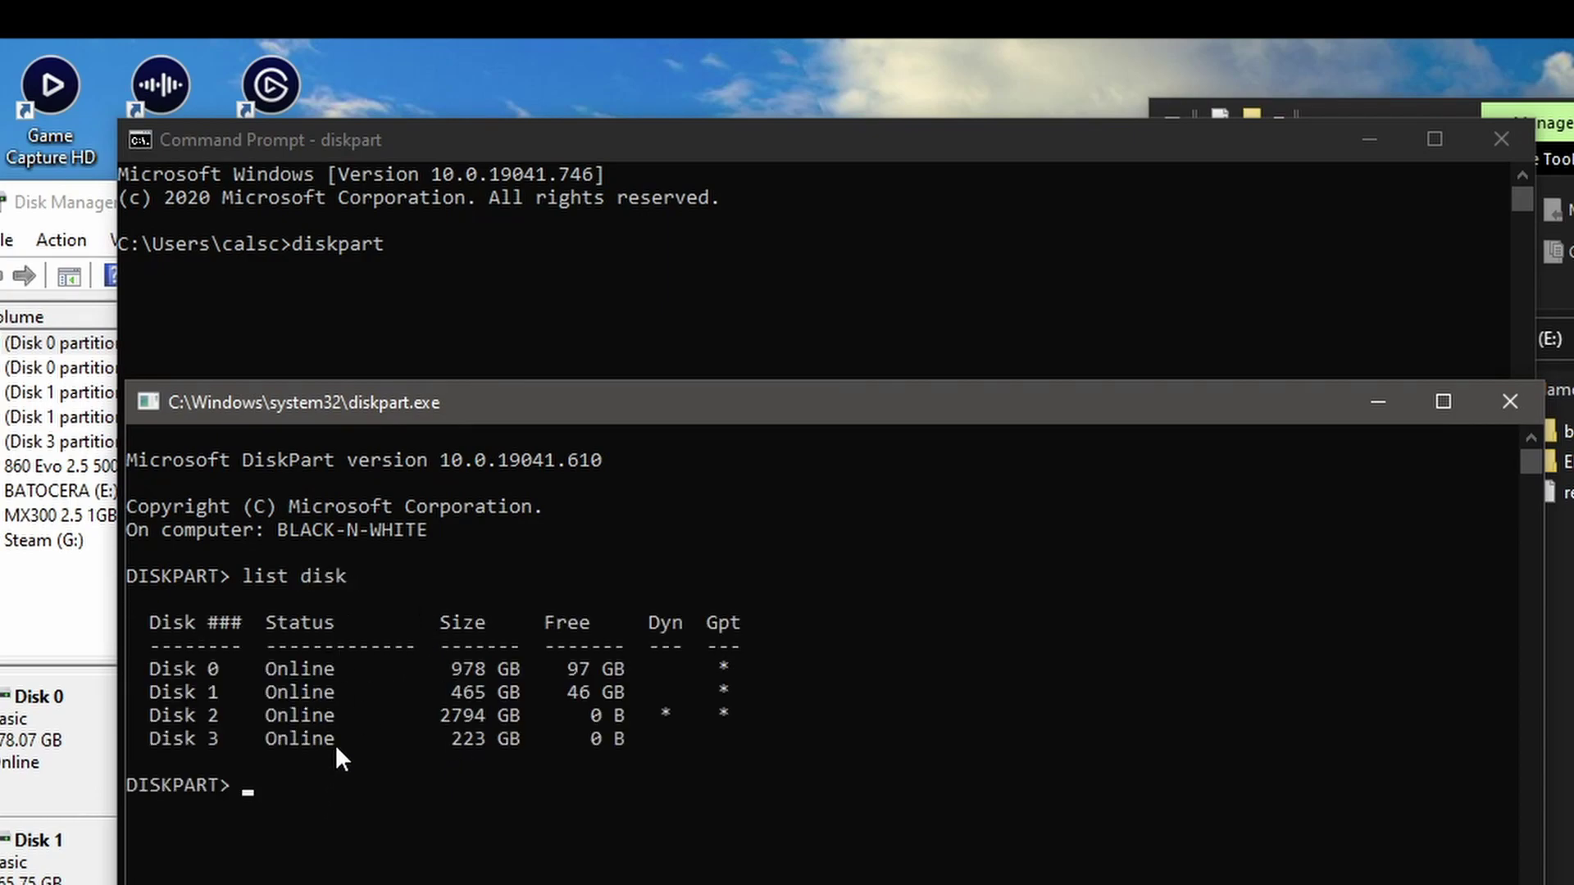
pyautogui.moveTo(799, 148); pyautogui.dragTo(1573, 362)
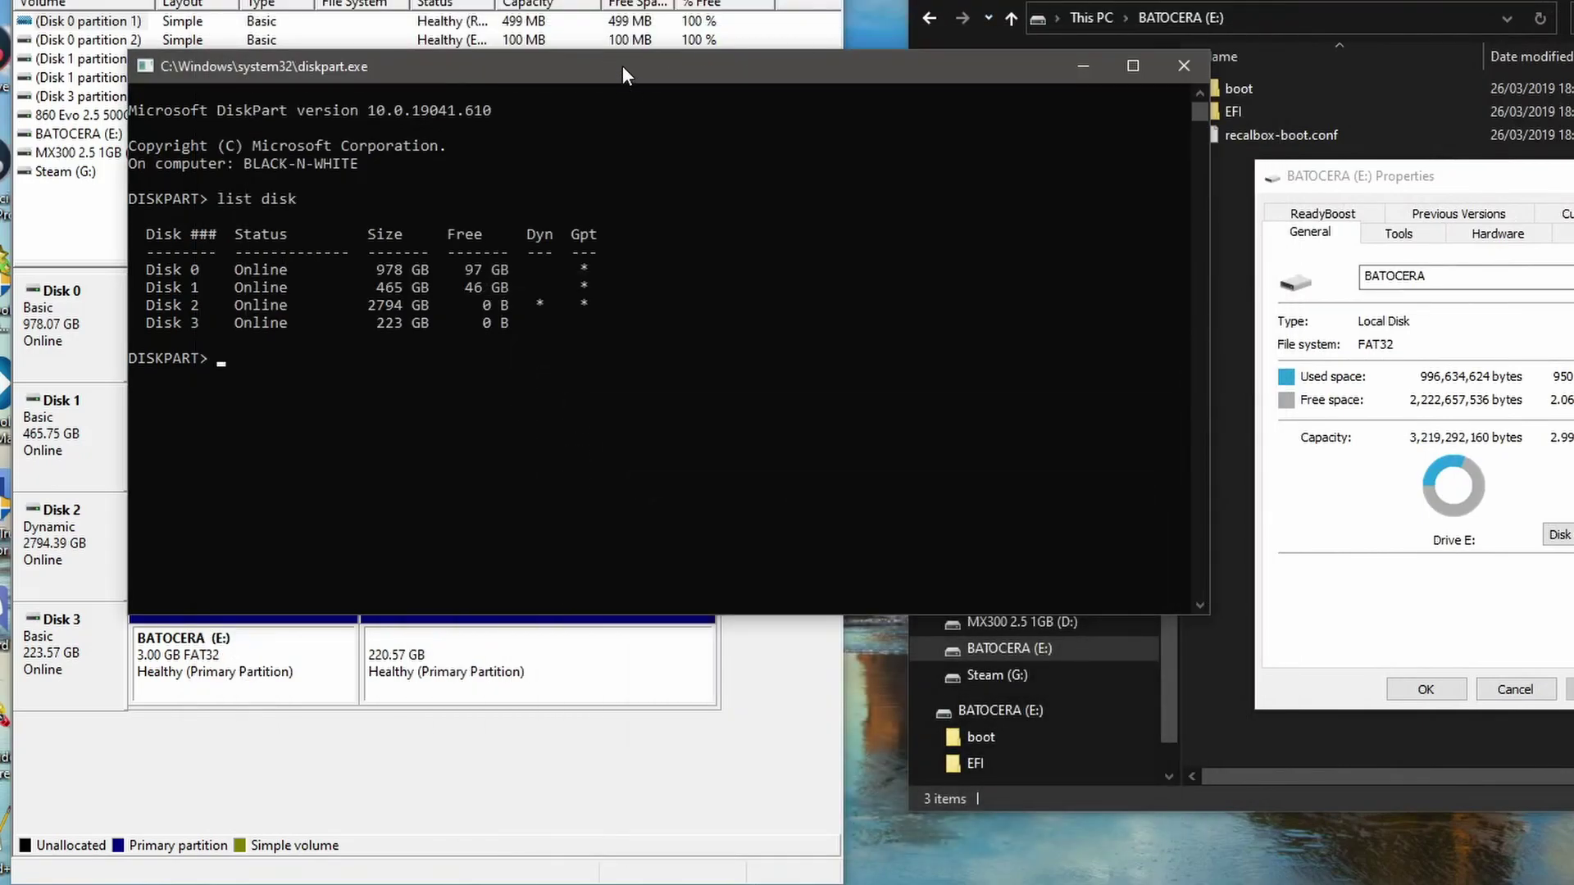
pyautogui.moveTo(622, 65); pyautogui.dragTo(1206, 275)
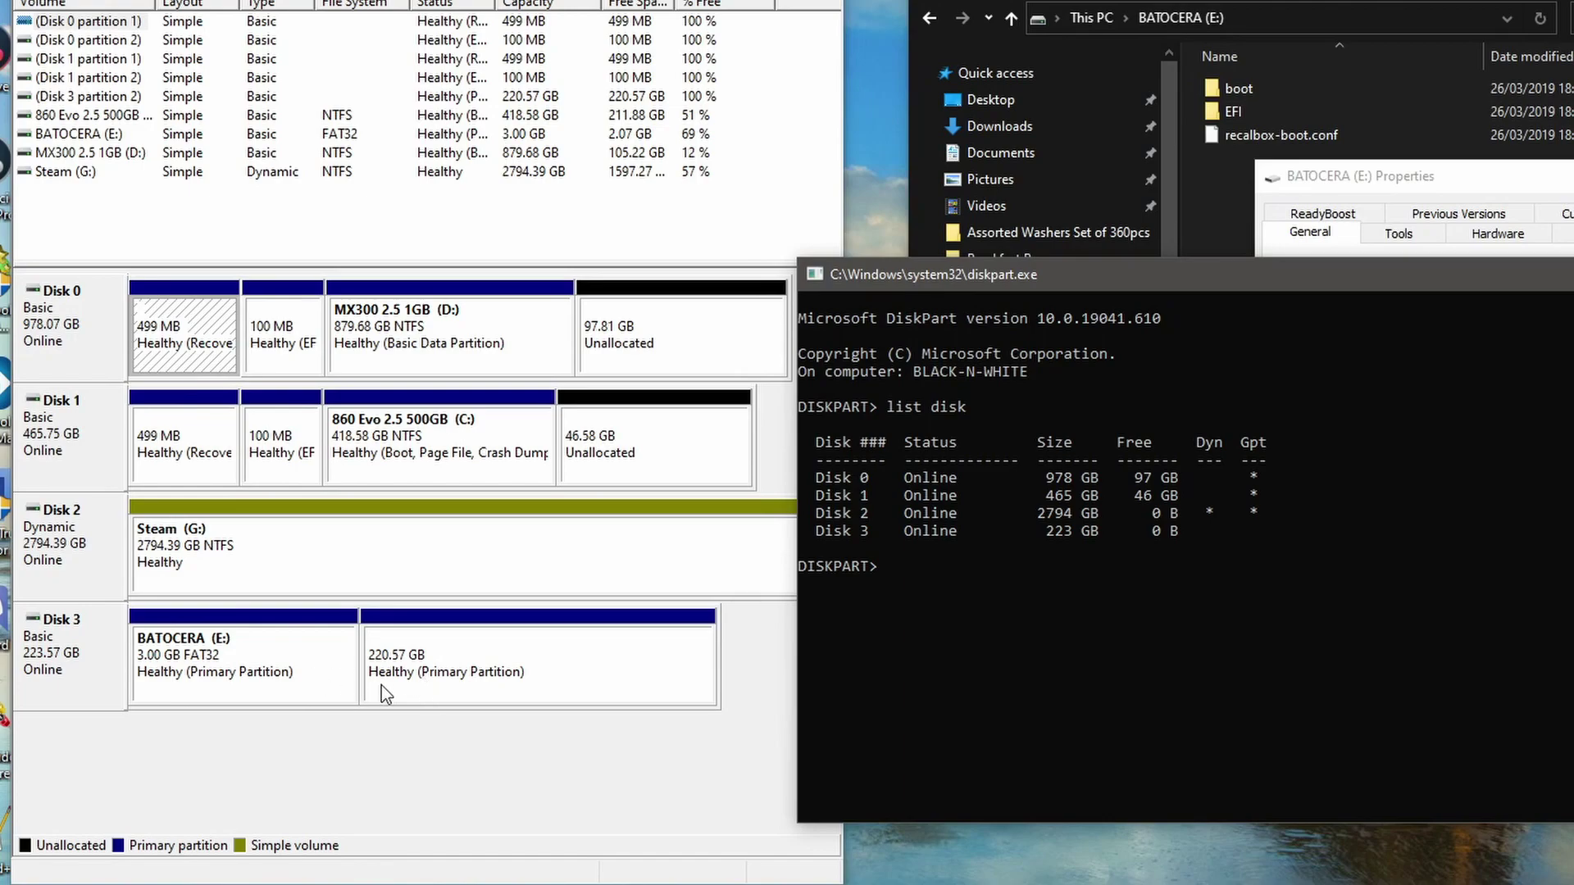
# Step: Compare Disk 3's BATOCERA (E:) and 220.57 GB partitions in Disk Management against the DiskPart listing
pyautogui.click(332, 685)
pyautogui.click(372, 687)
pyautogui.click(321, 690)
pyautogui.click(1046, 644)
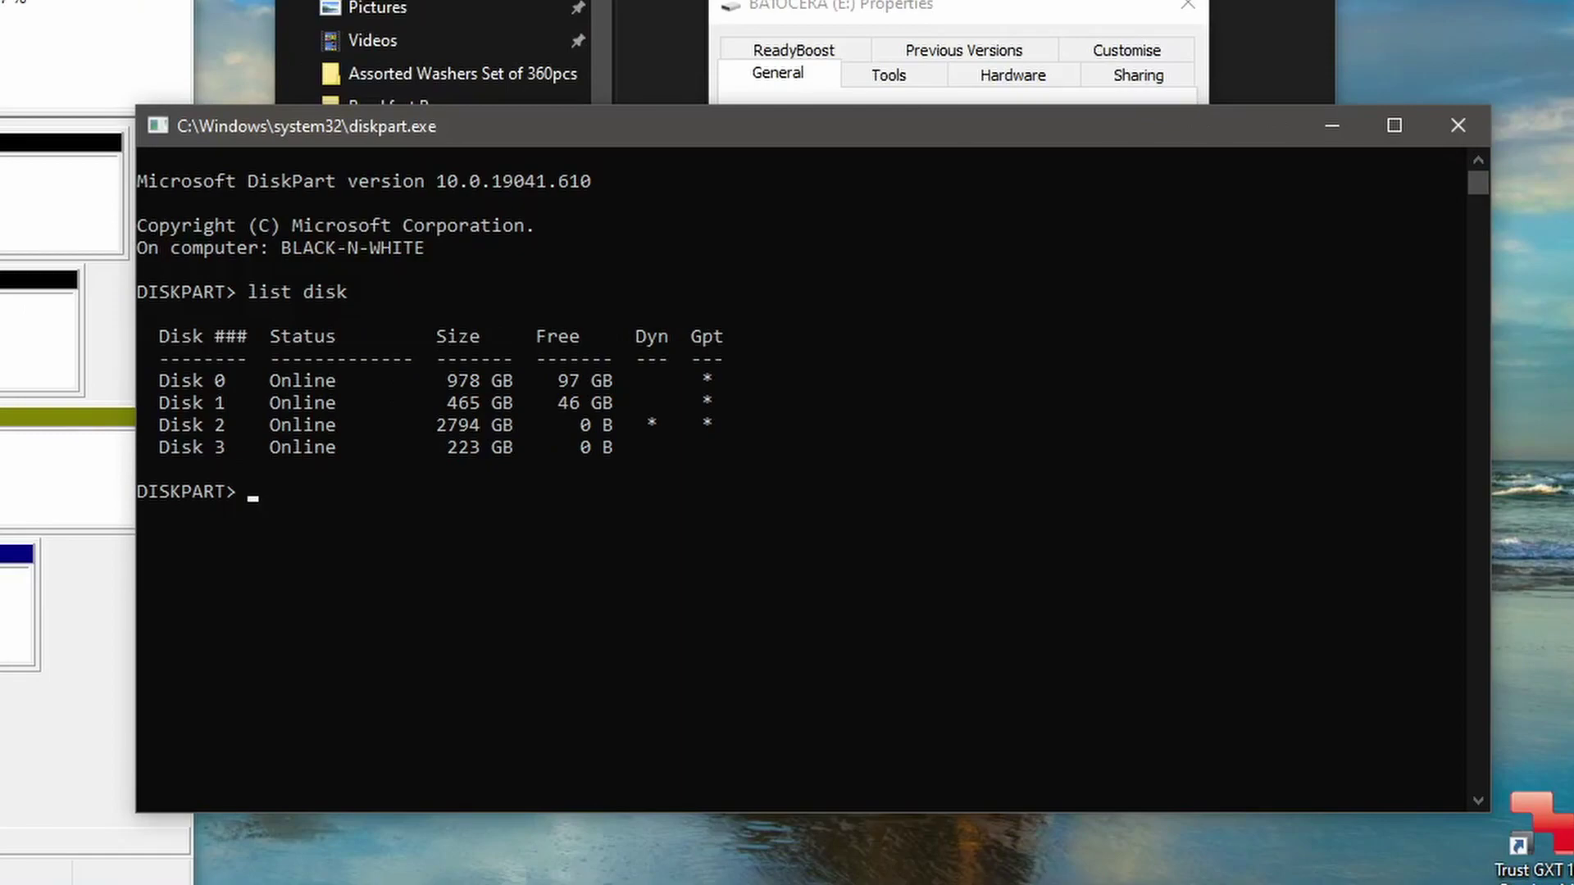
# Step: Run 'select disk 3', then relist disks to confirm the asterisk on Disk 3
pyautogui.write('select disk 3')
pyautogui.press('Return')
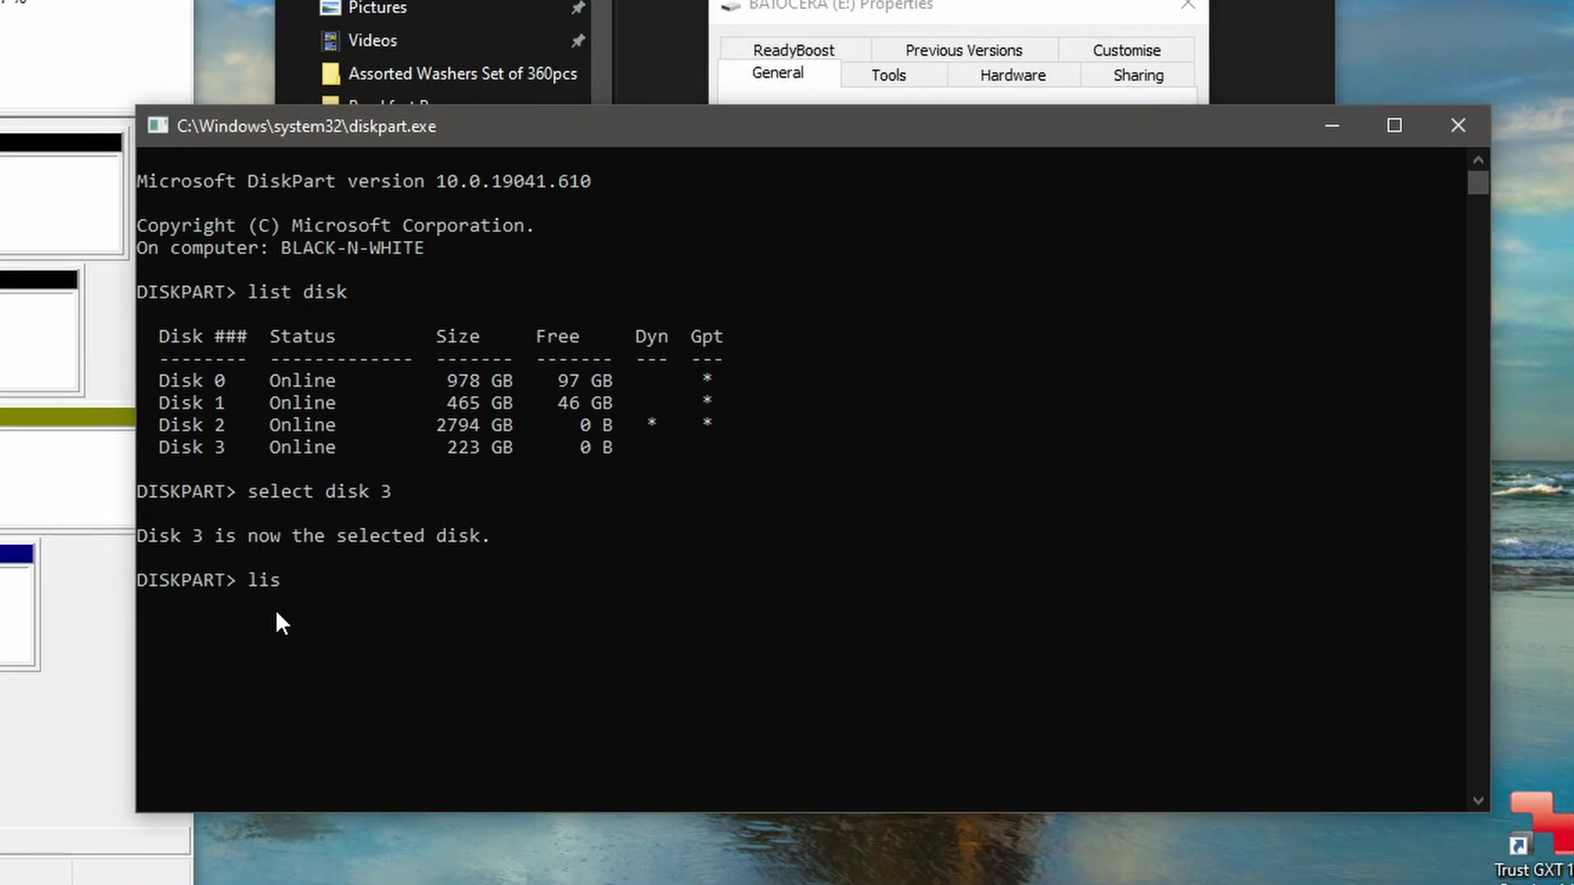
pyautogui.write('disk')
pyautogui.press('Return')
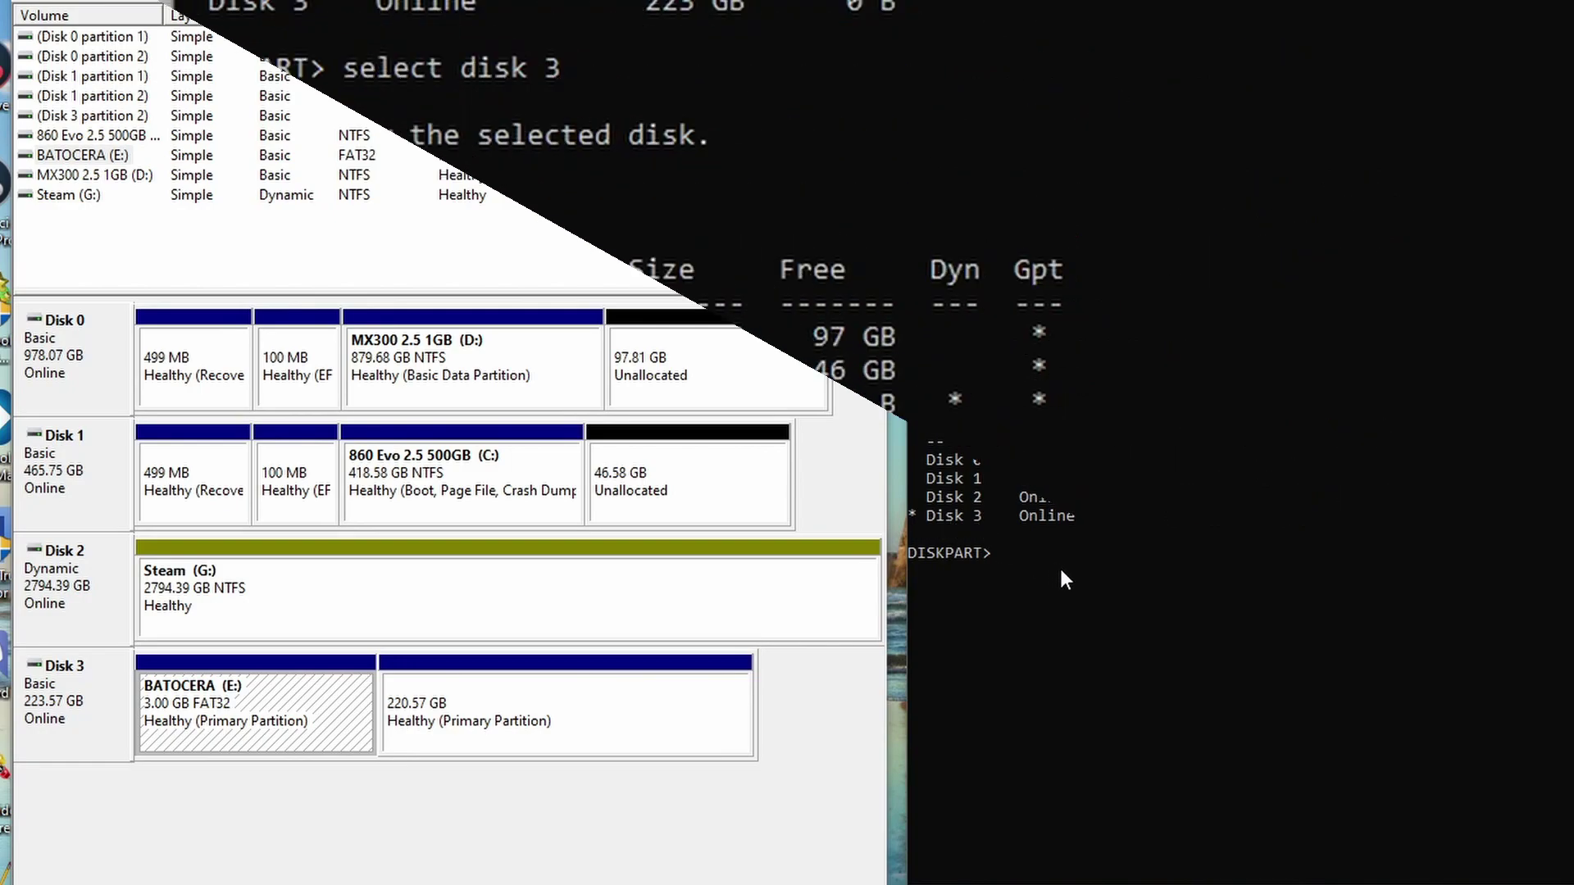
# Step: Wipe Disk 3 with 'clean', then run 'create partition primary' to span the whole disk
pyautogui.write('clean')
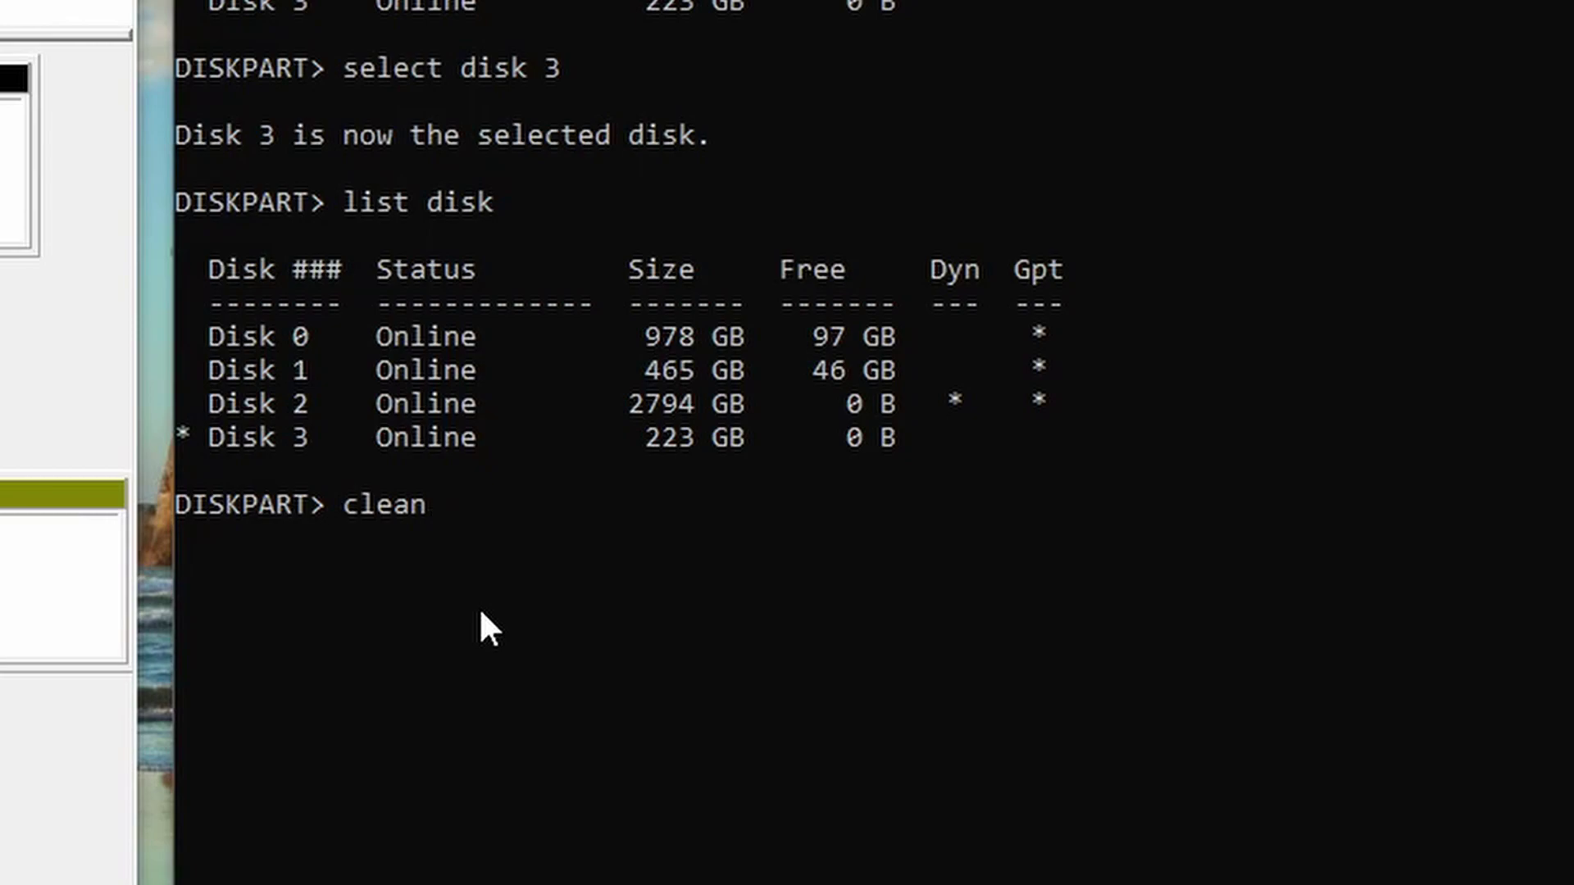
pyautogui.press('Return')
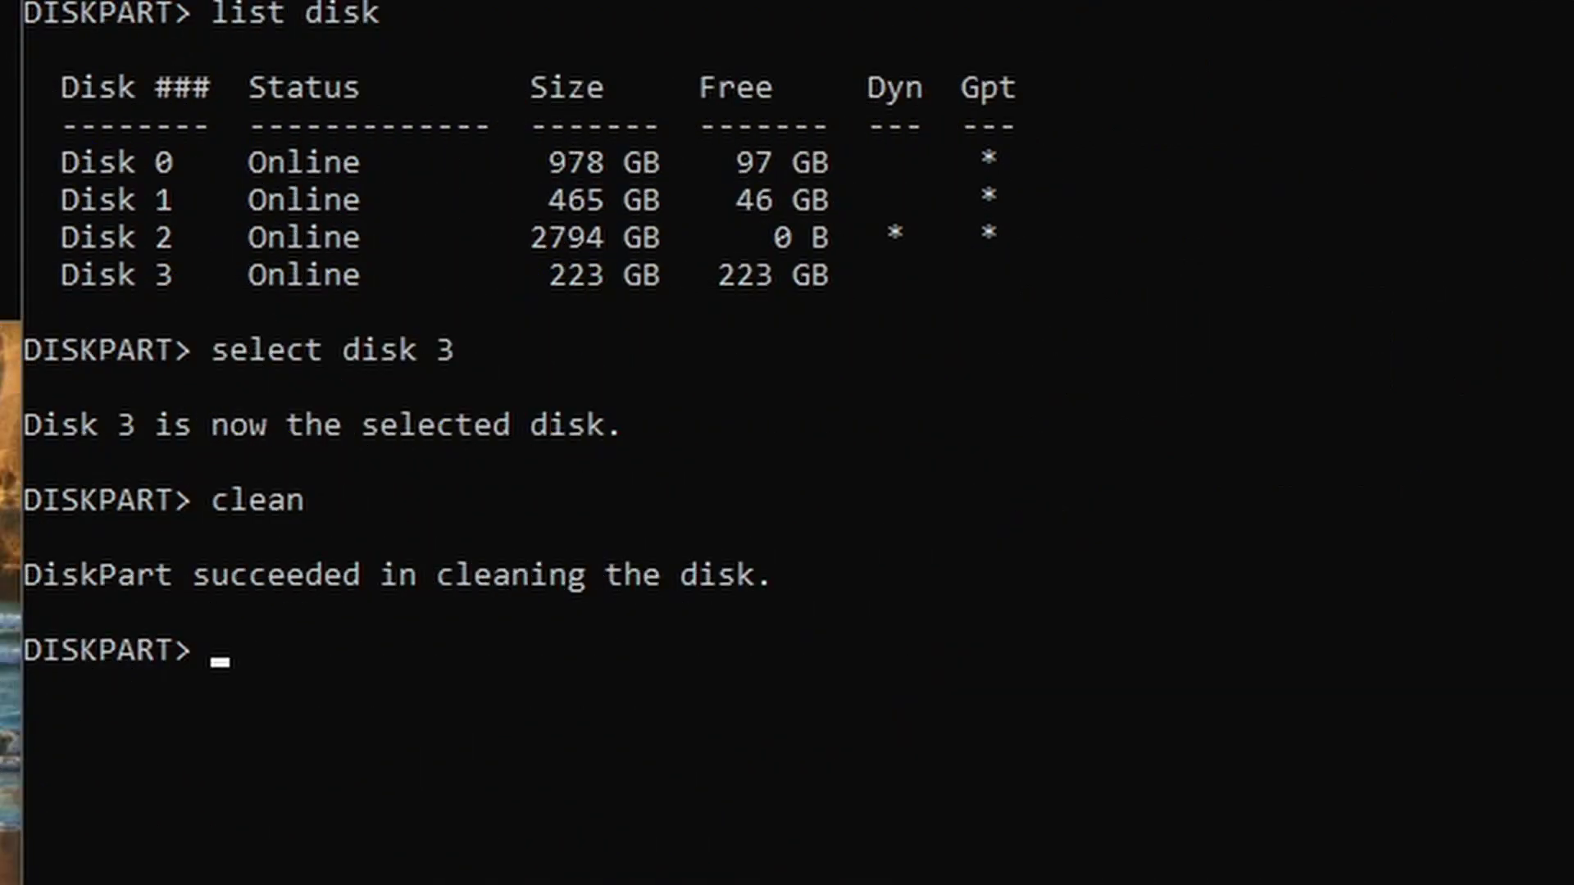
pyautogui.write('create ')
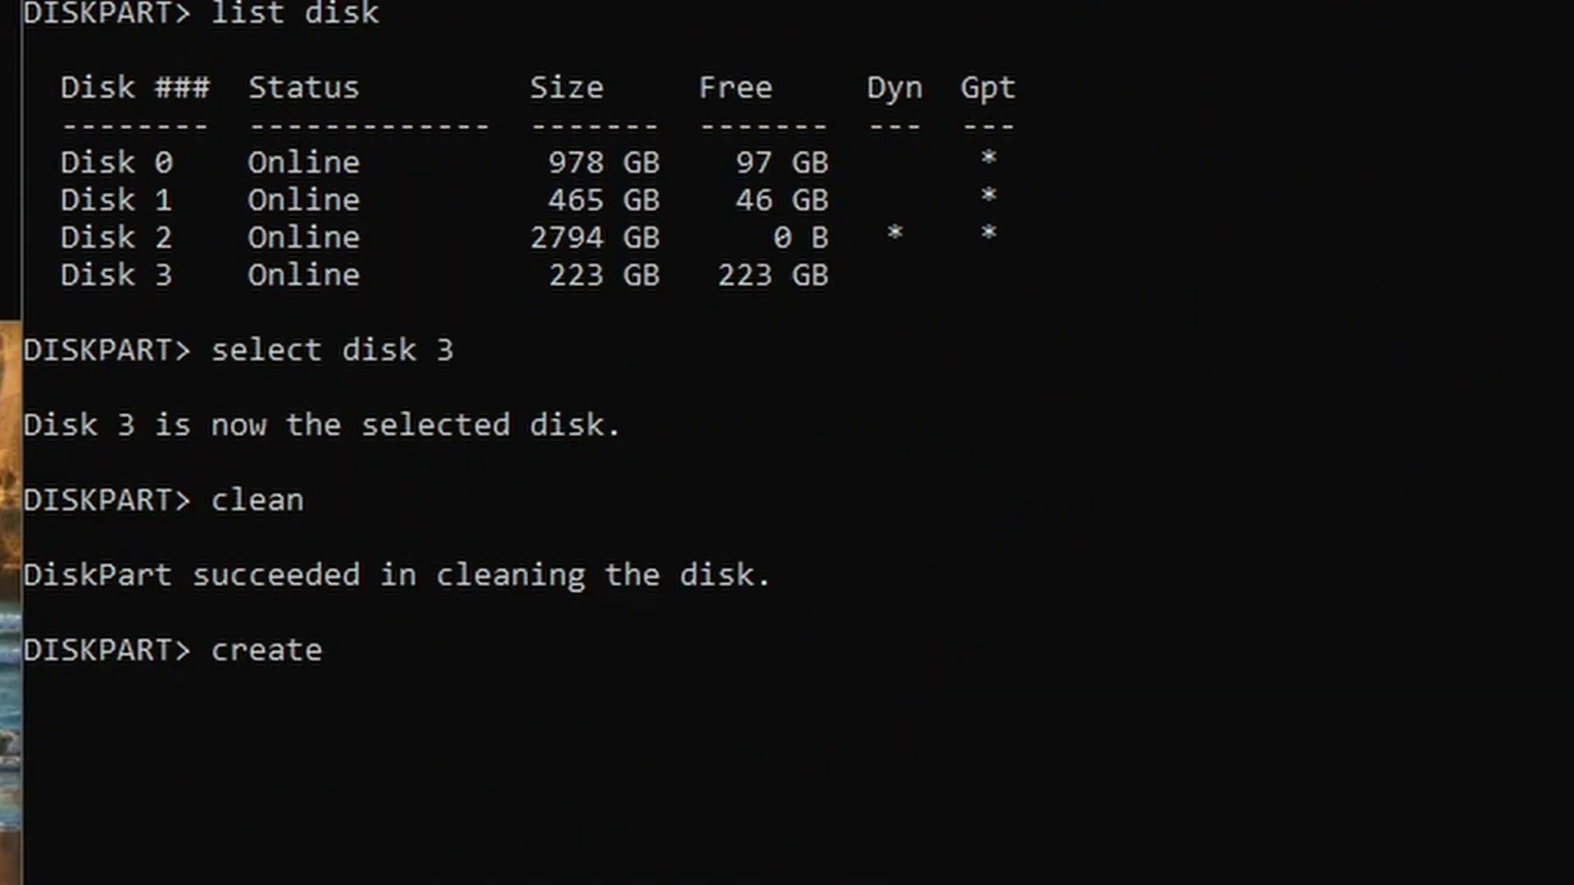
pyautogui.write('parti')
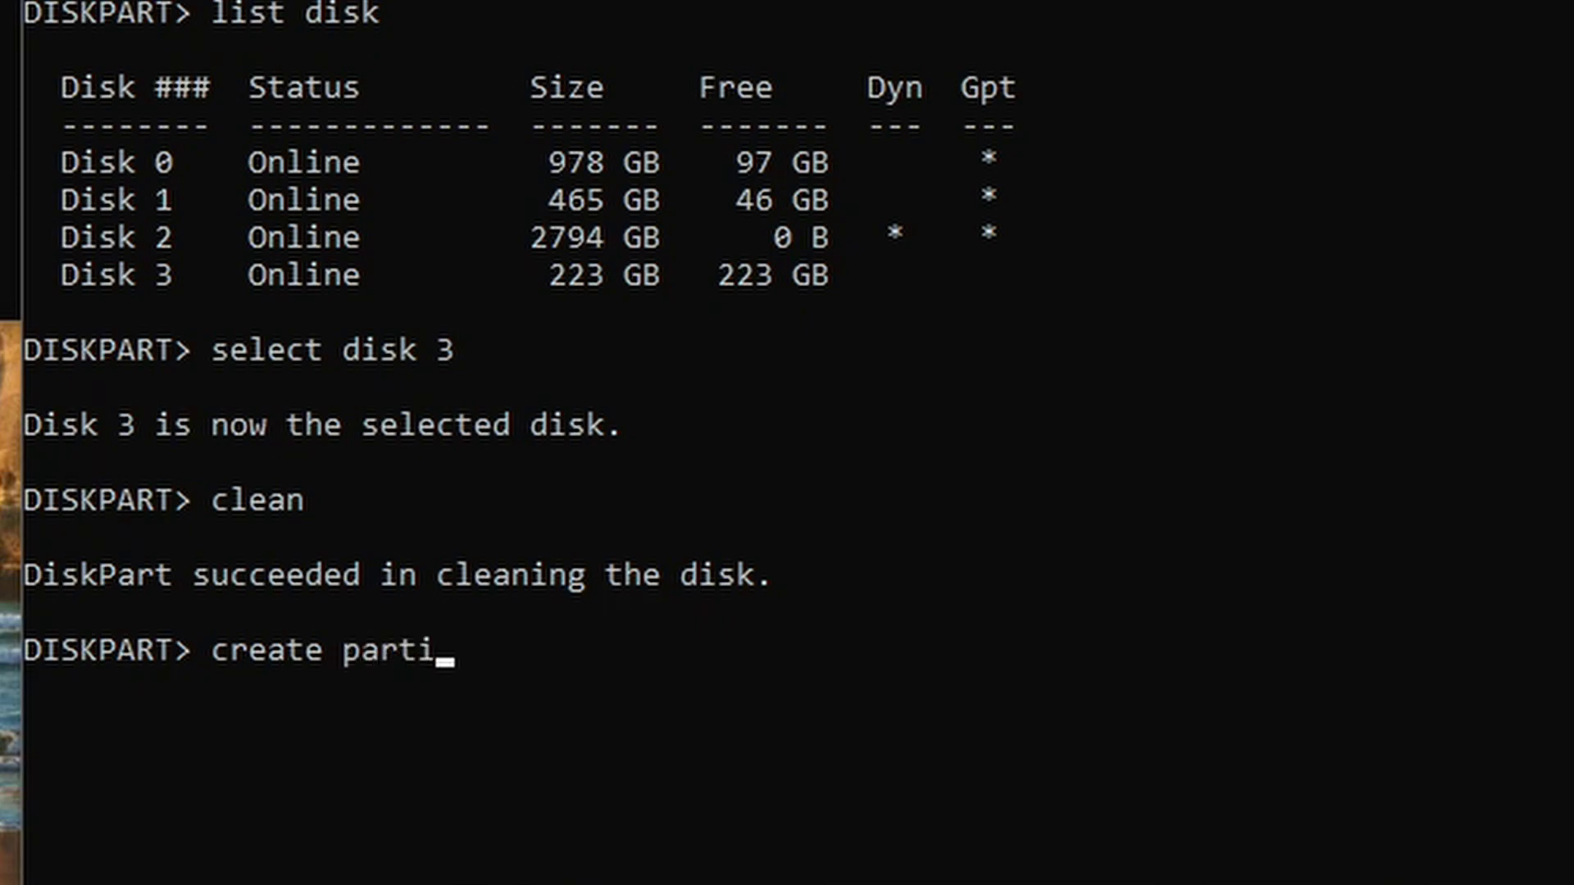
pyautogui.write('tion ')
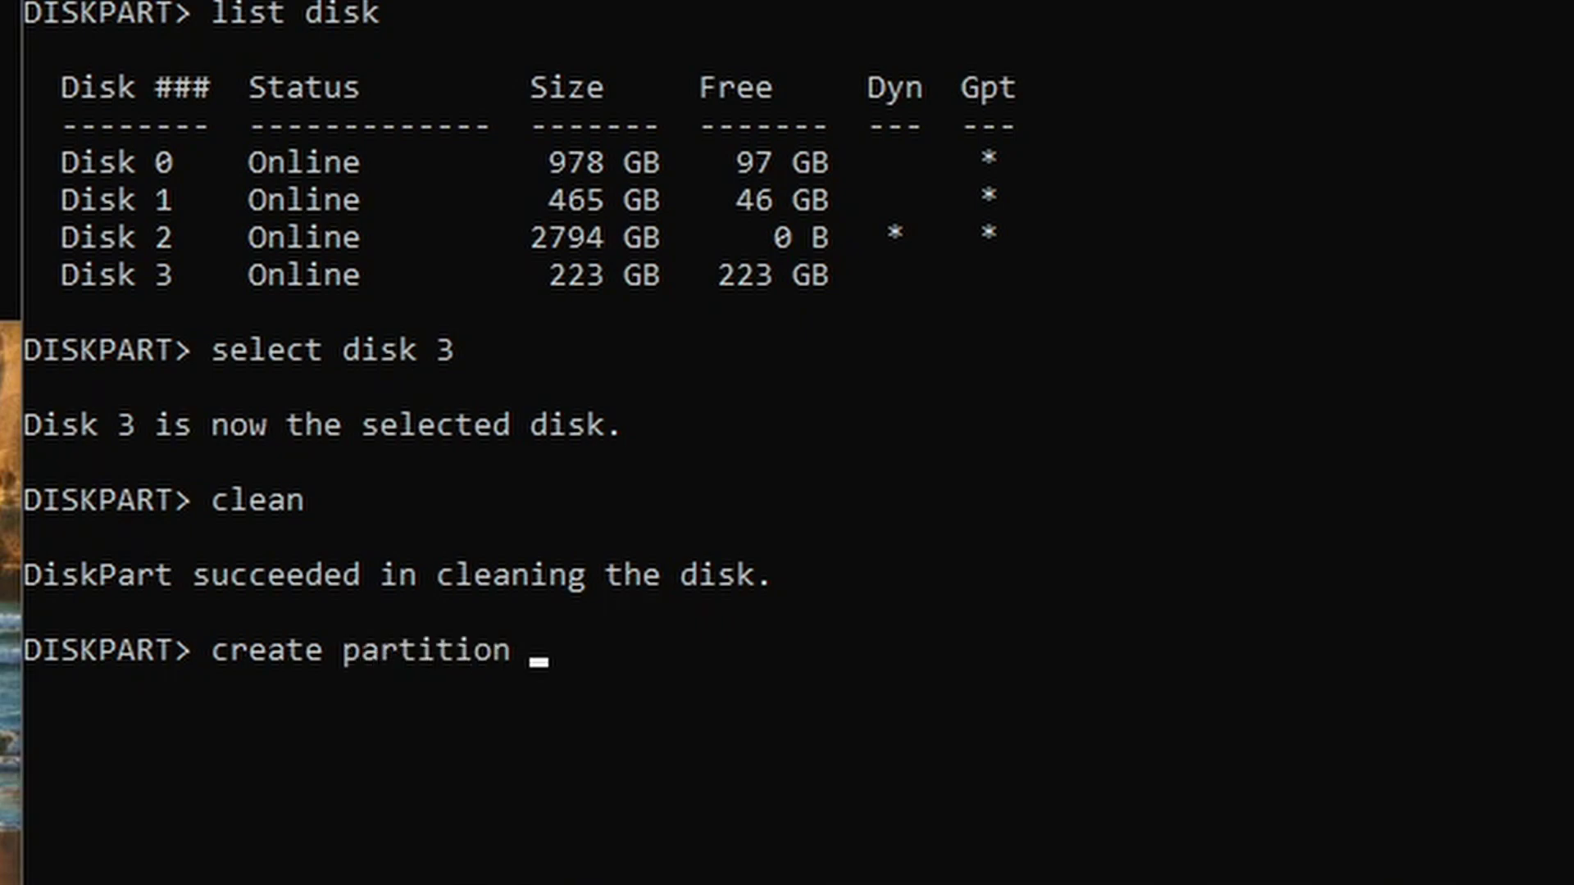
pyautogui.write('primary')
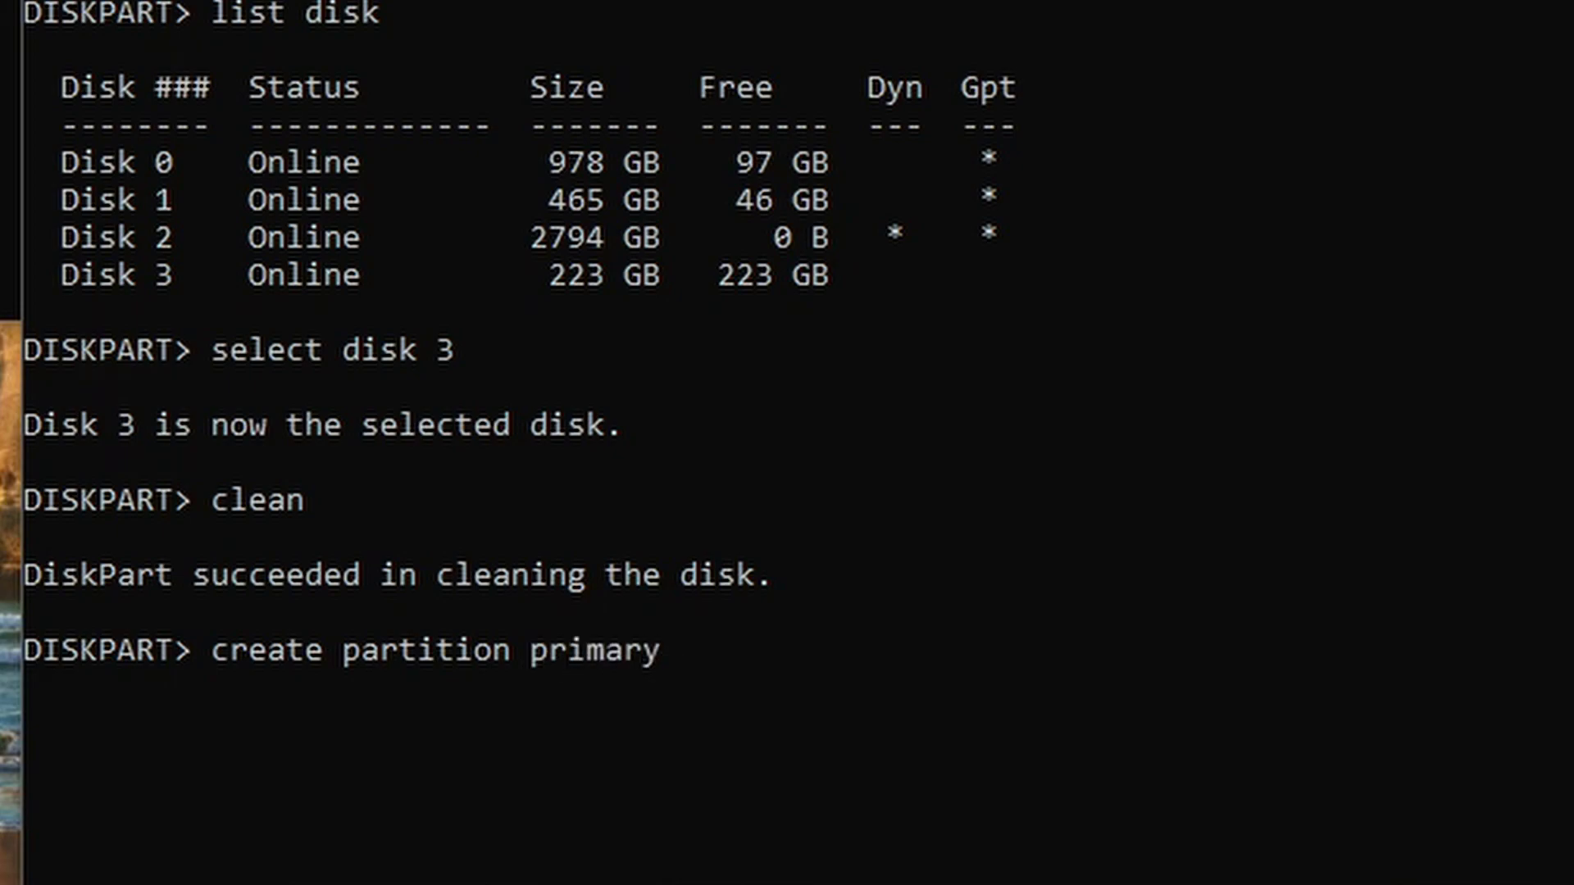
pyautogui.press('Return')
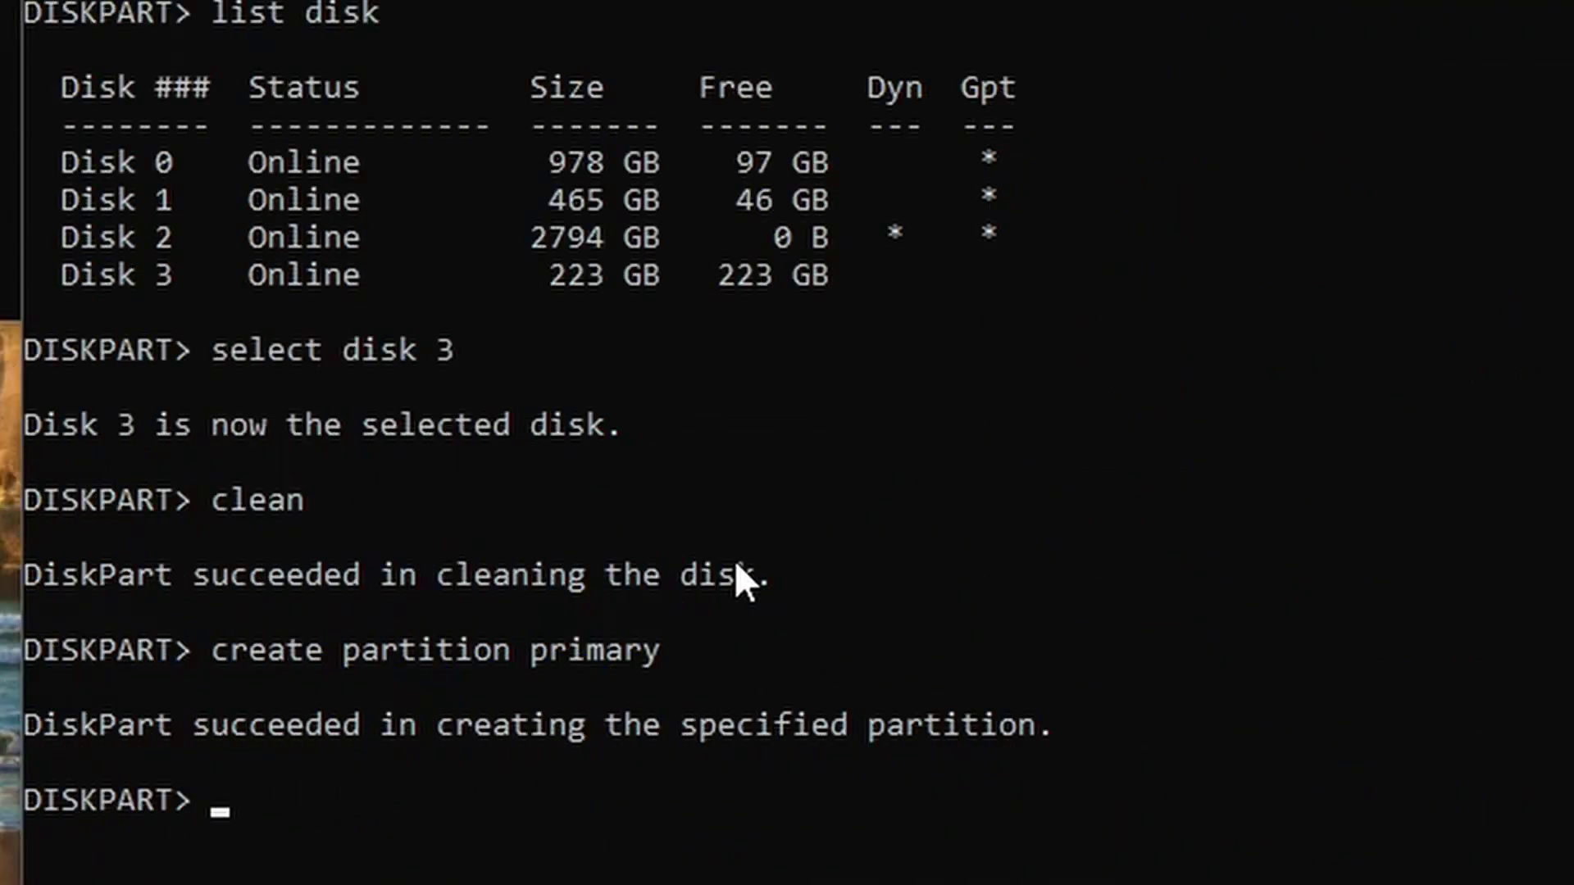
# Step: Assign drive letter E to the new partition and list DiskPart's commands with 'help'
pyautogui.write('assign')
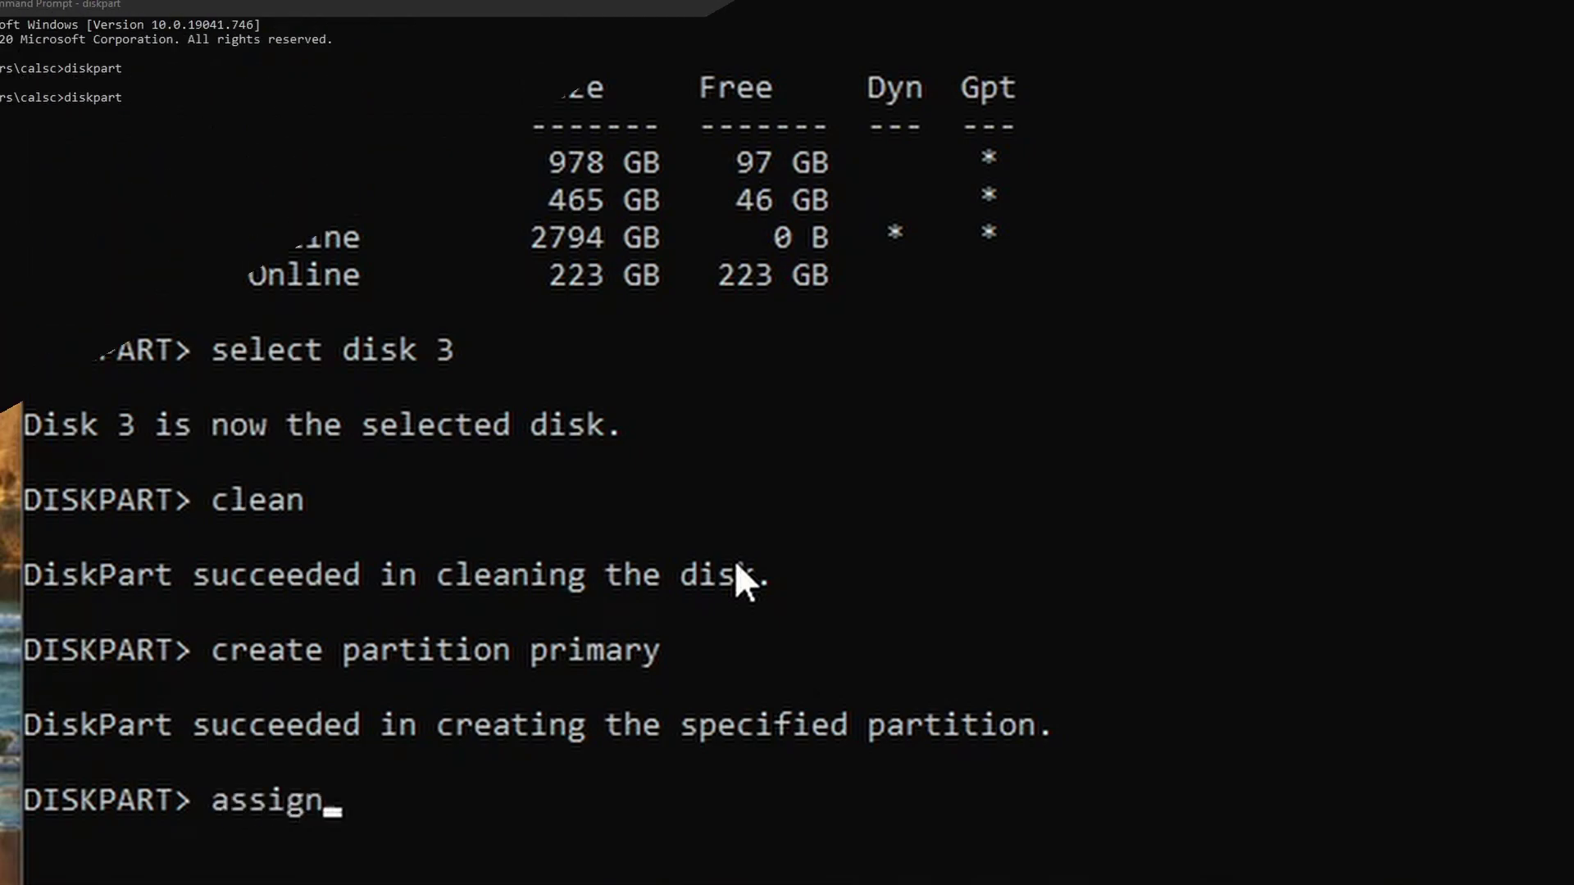
pyautogui.press('Return')
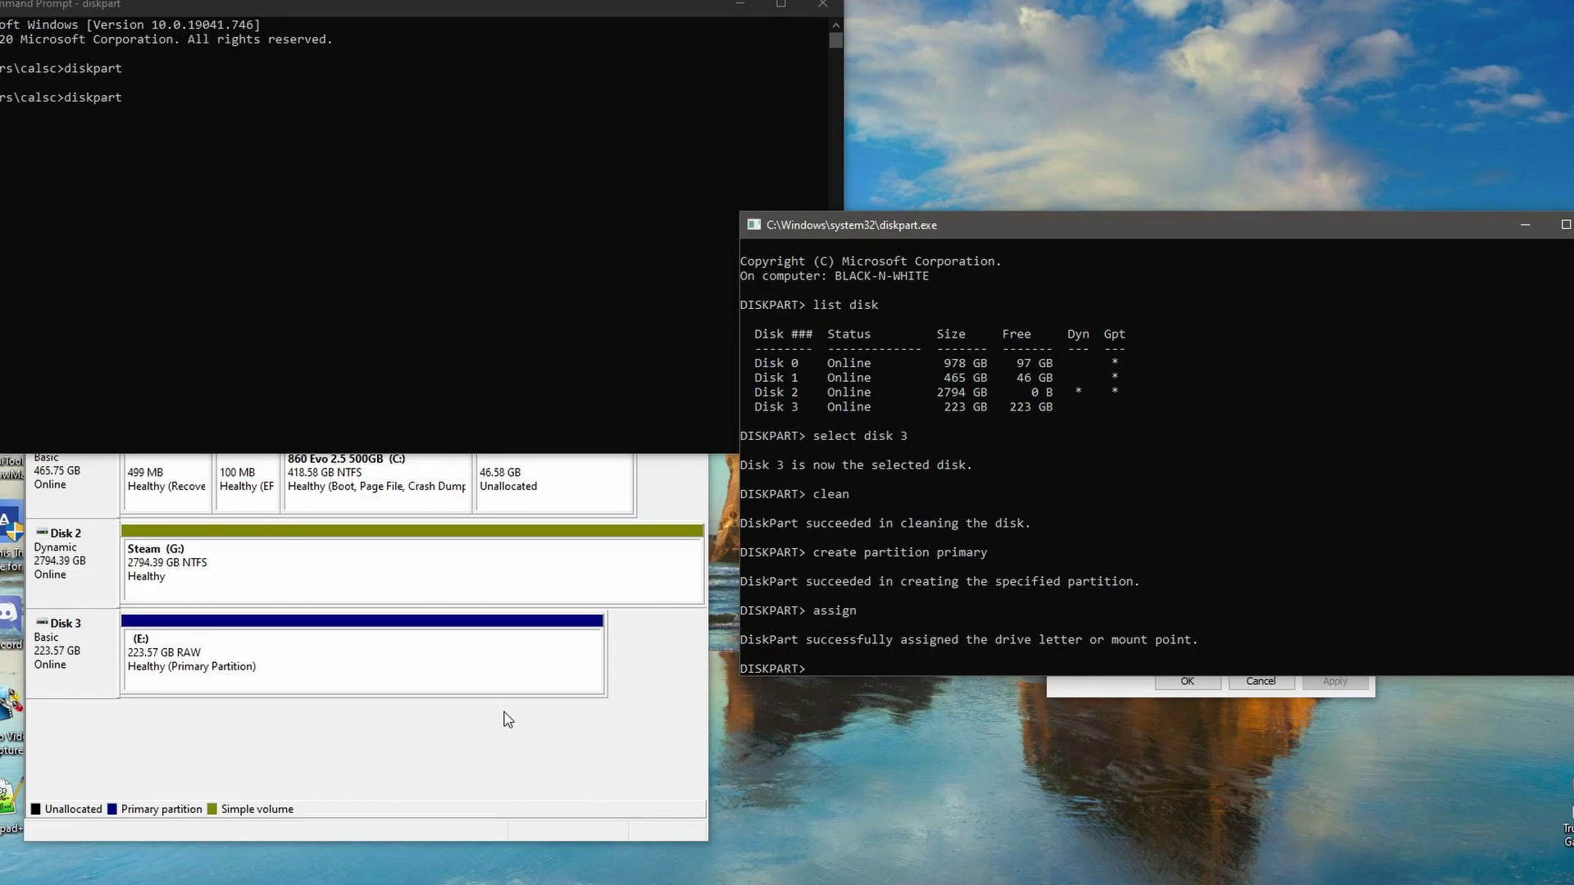
pyautogui.write('help')
pyautogui.press('Return')
# Step: Exit DiskPart and close the Command Prompt window
pyautogui.write('exit')
pyautogui.press('Return')
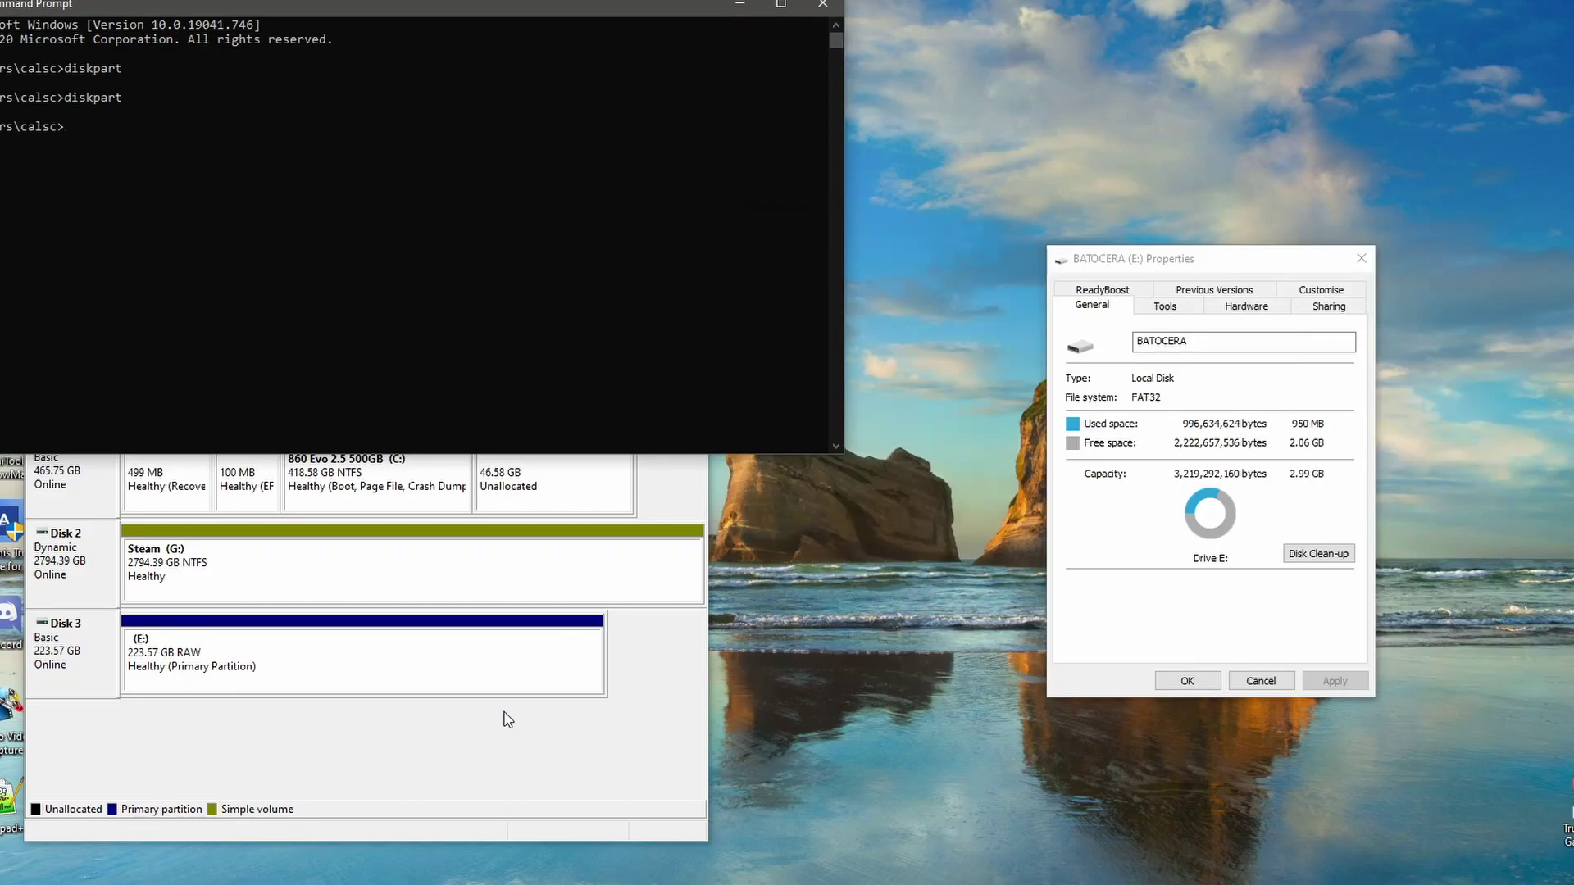
pyautogui.write('exit')
pyautogui.press('Return')
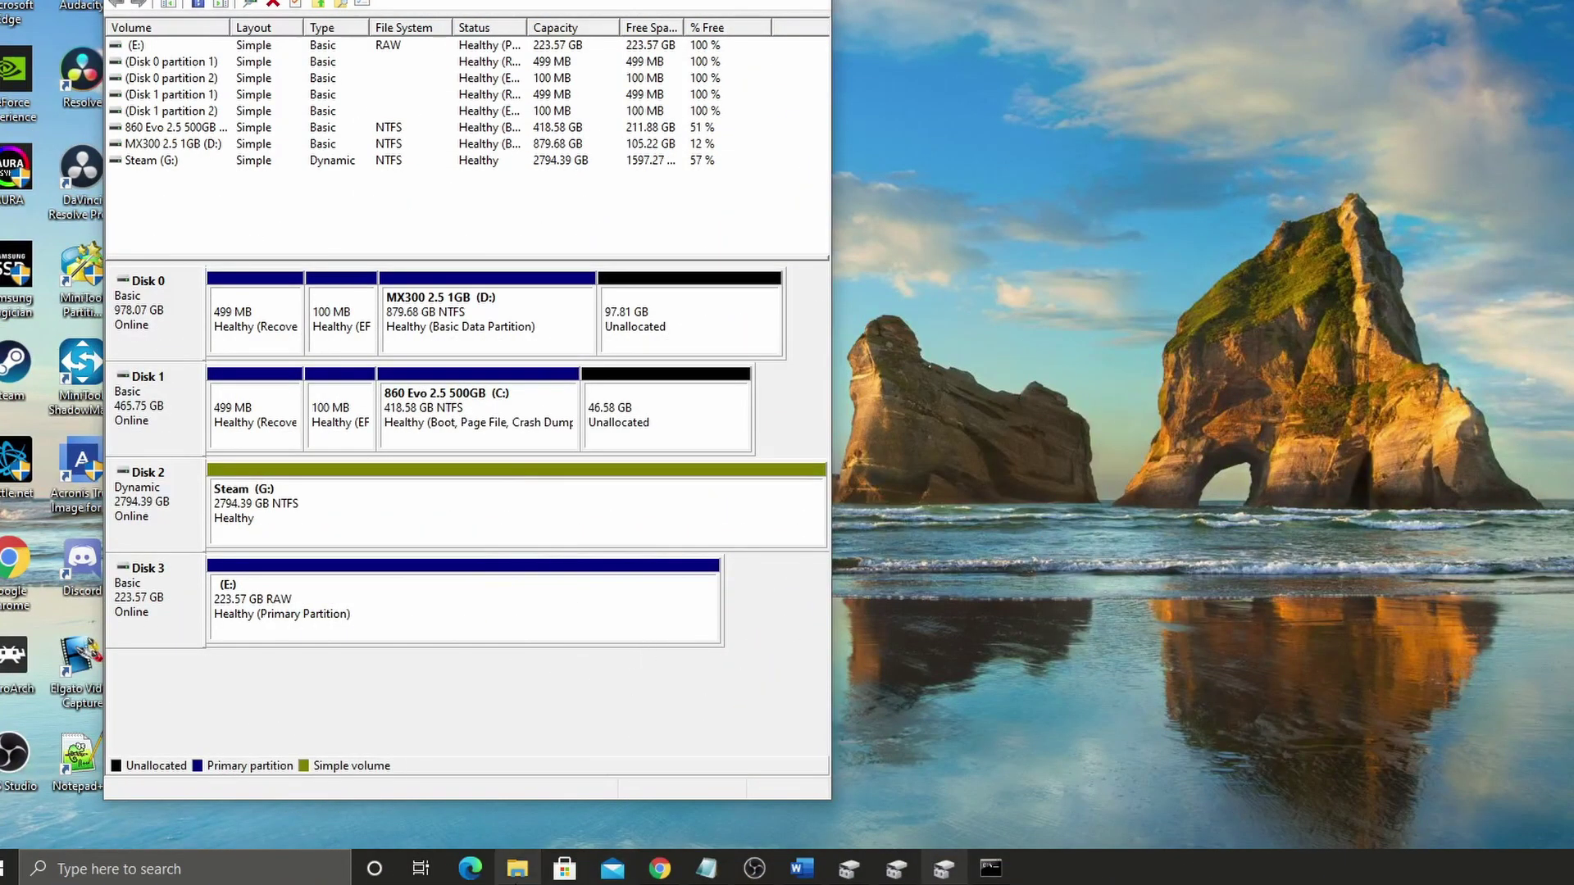
# Step: Quick-format Local Disk (E:) as NTFS from File Explorer, confirming the data-erase warning
pyautogui.click(518, 869)
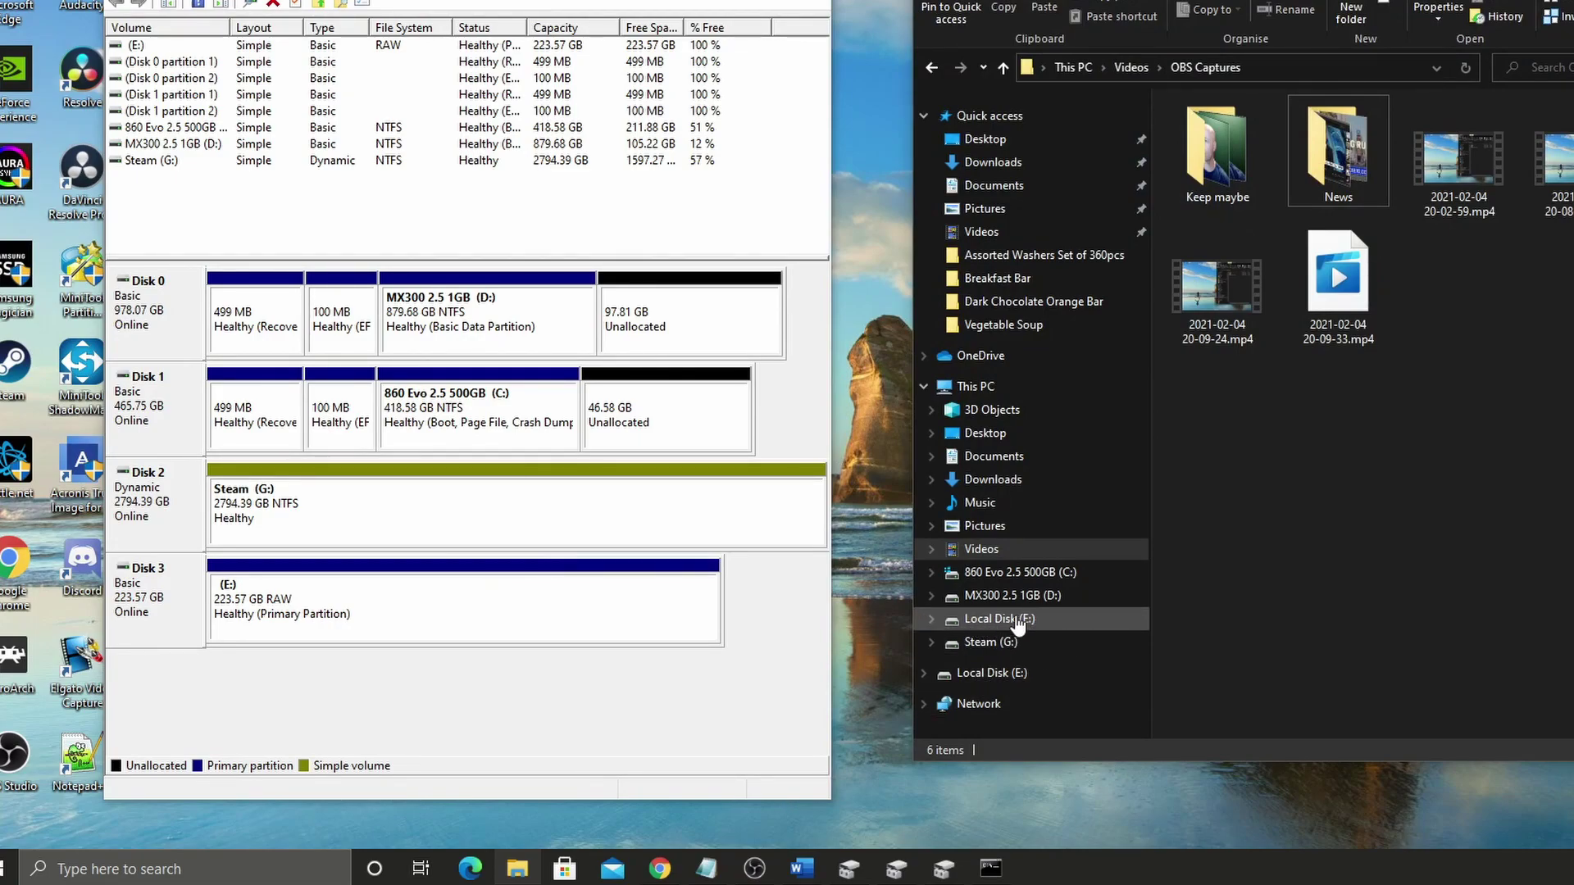
pyautogui.rightClick(1061, 619)
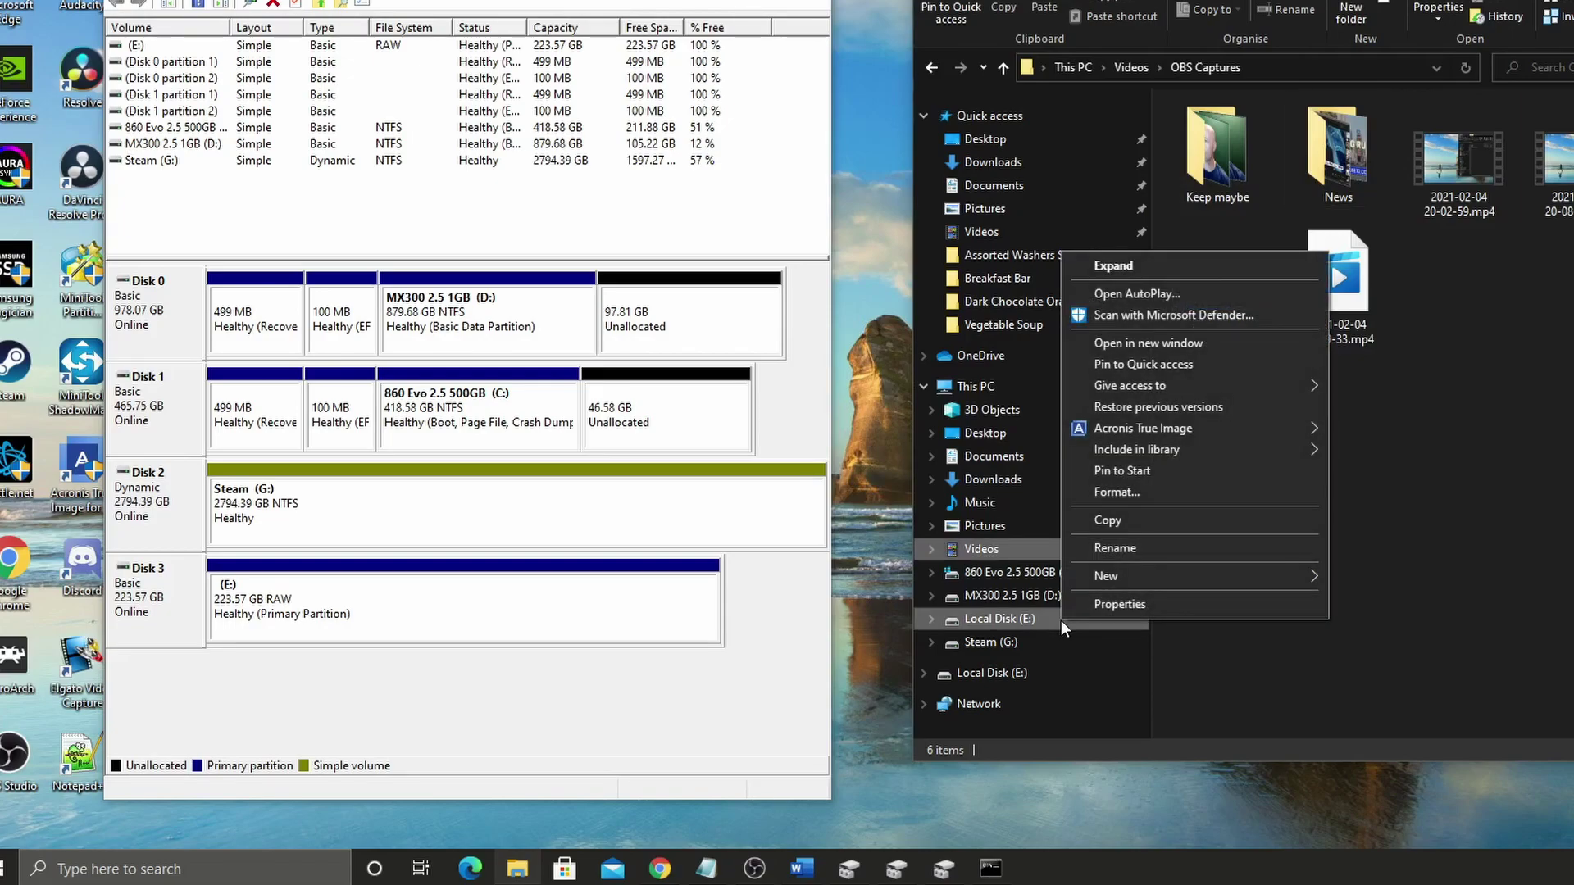
pyautogui.click(1141, 494)
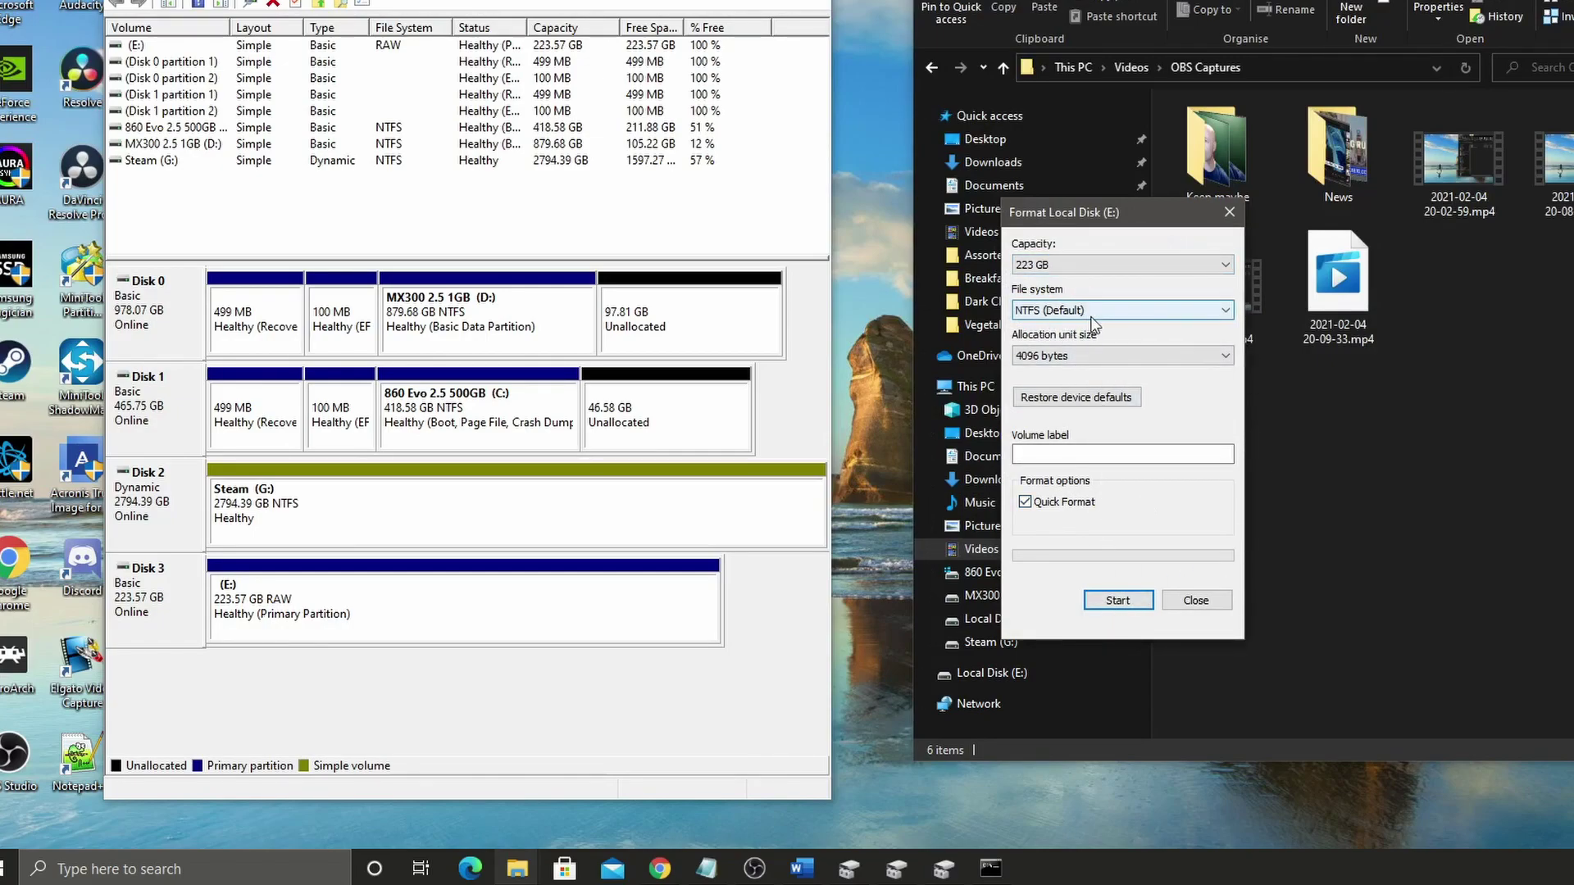
pyautogui.click(1119, 601)
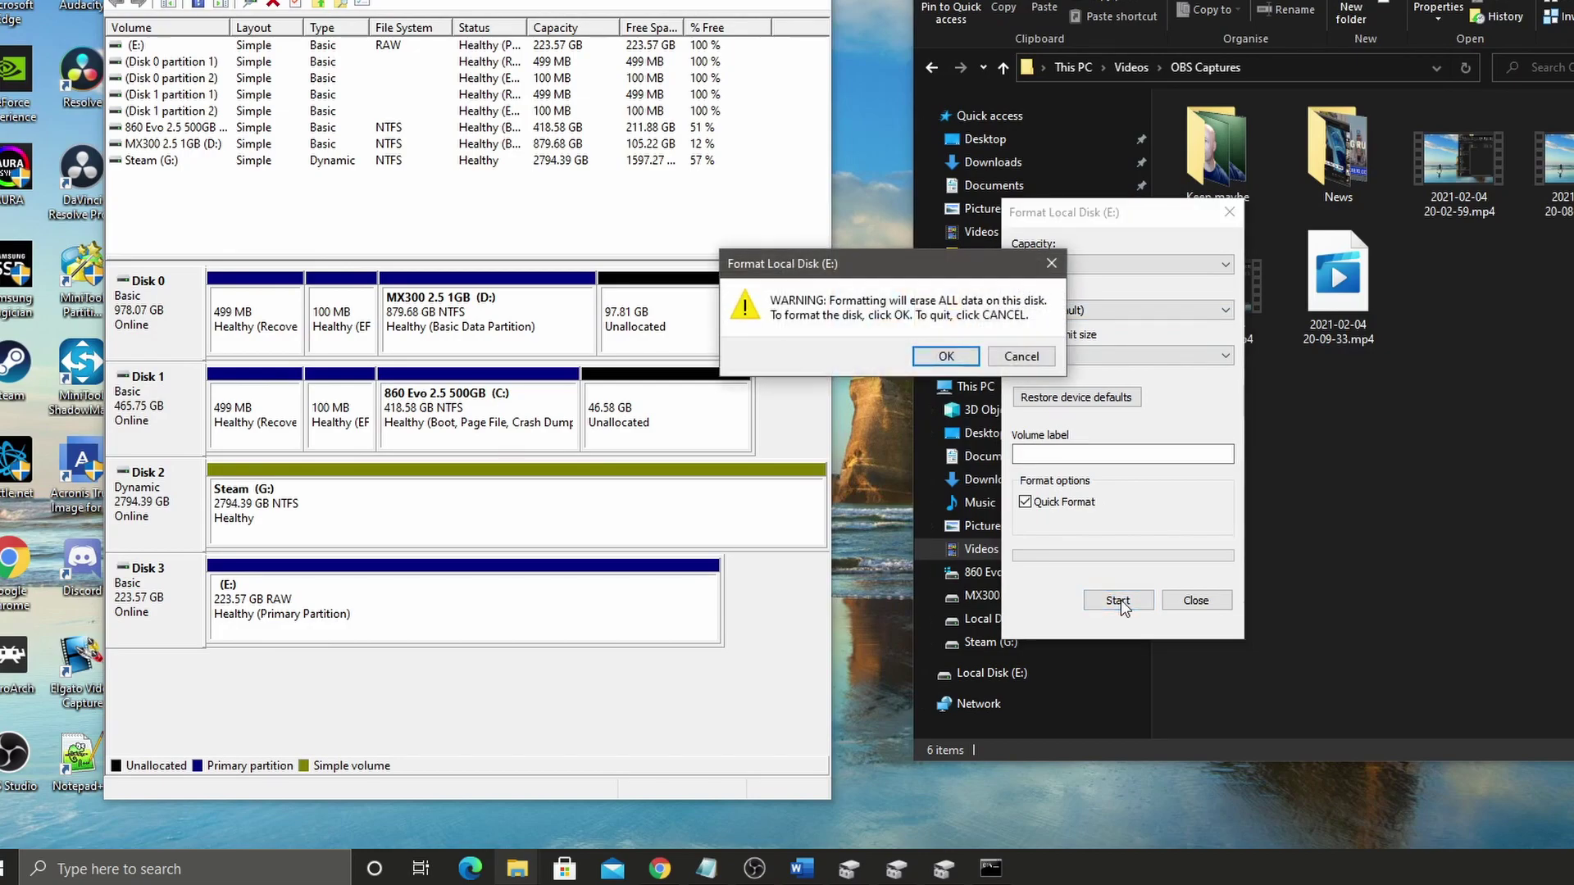
pyautogui.click(947, 357)
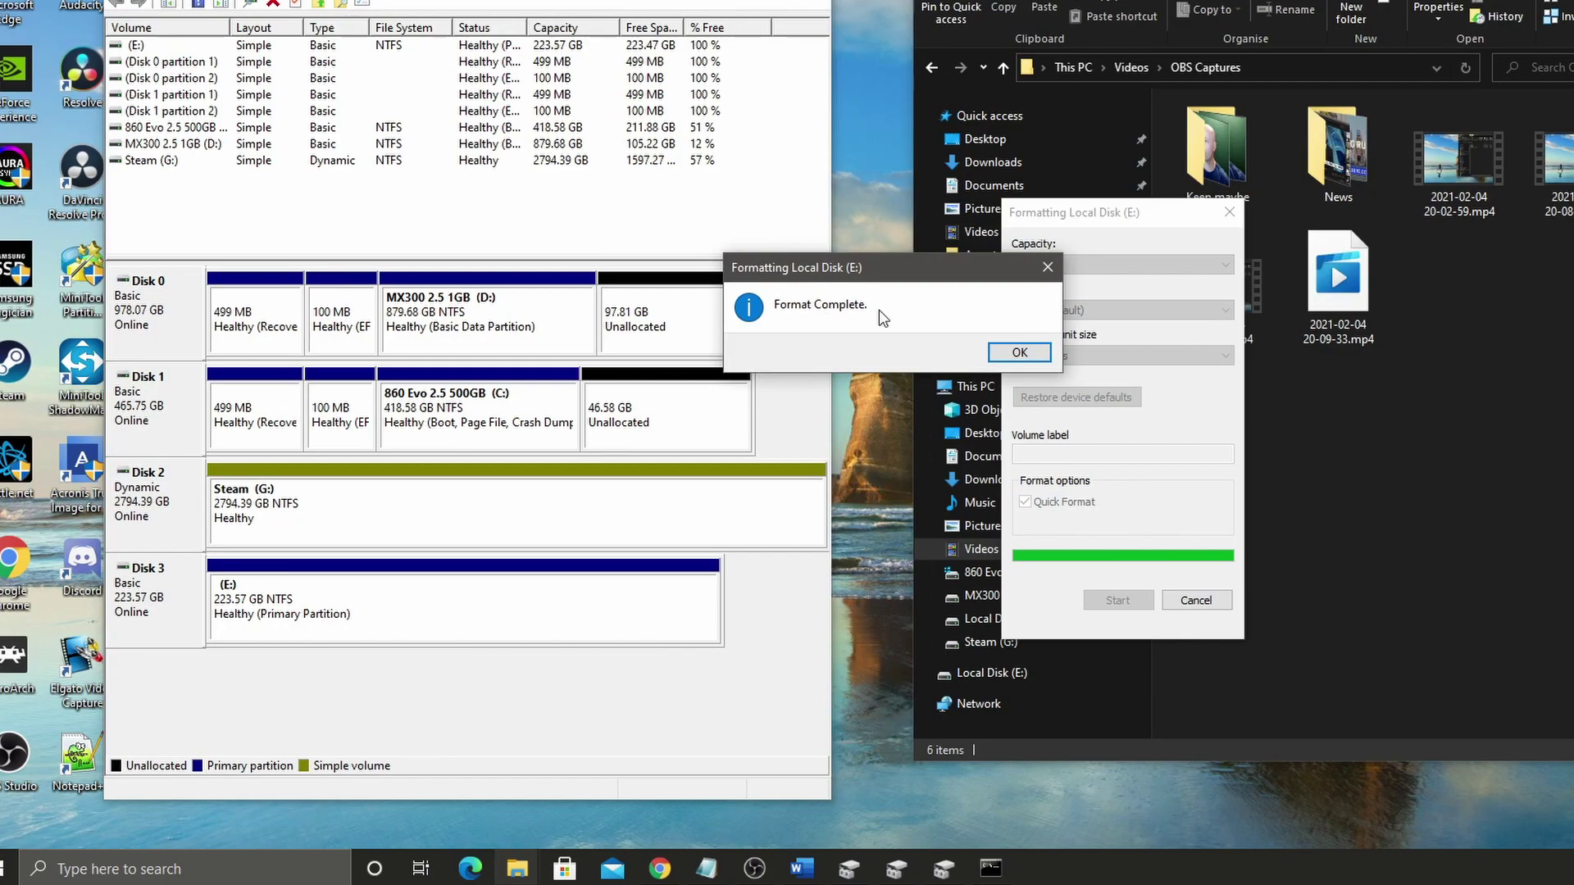
pyautogui.click(1042, 357)
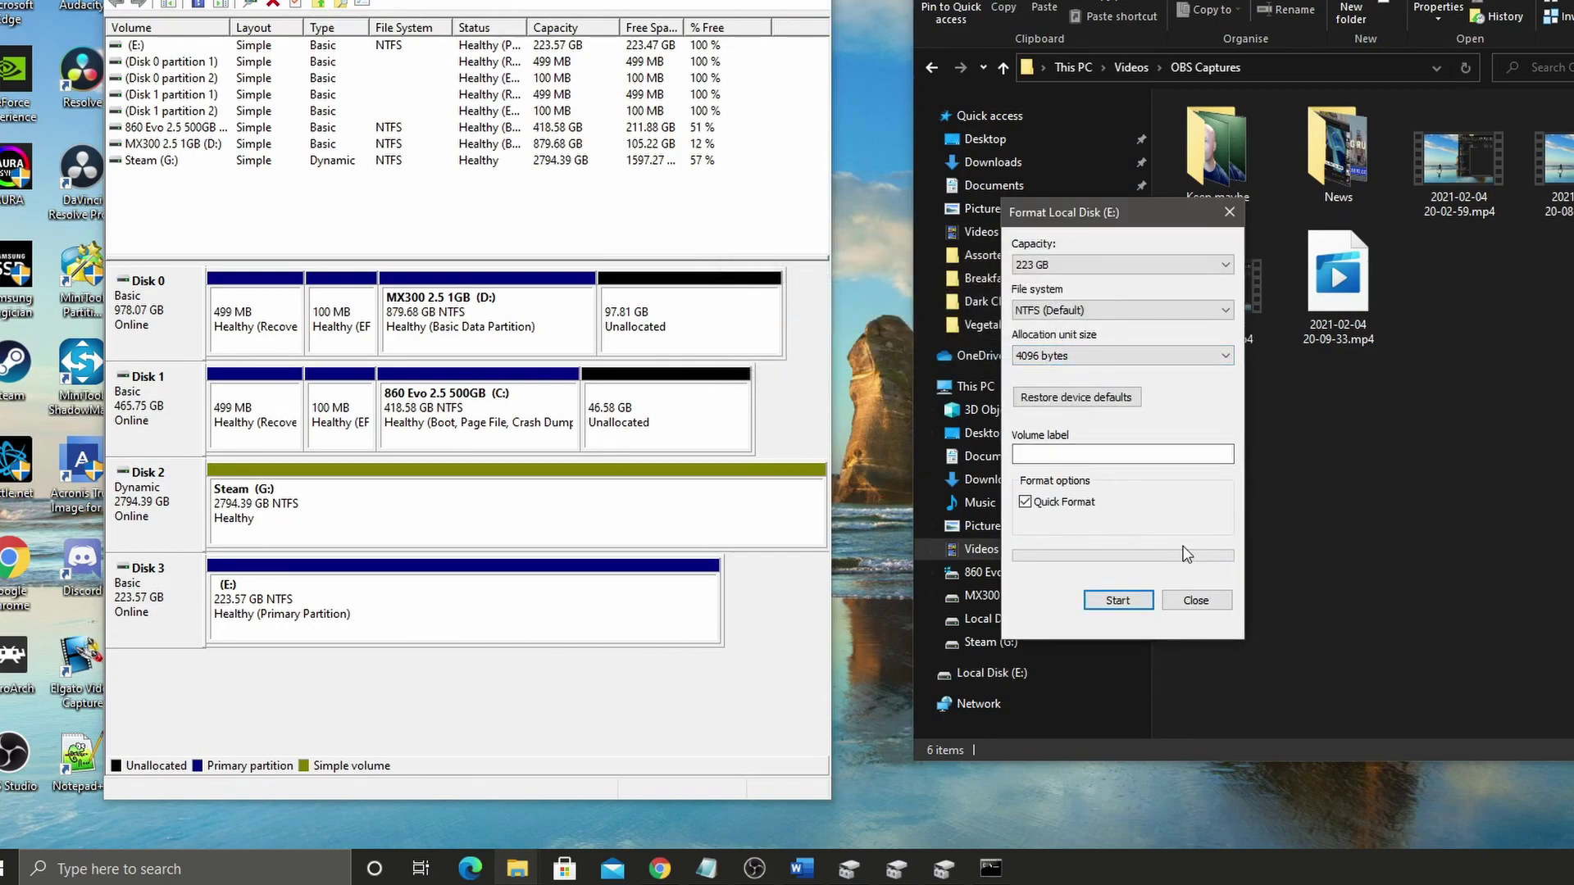
pyautogui.click(1203, 602)
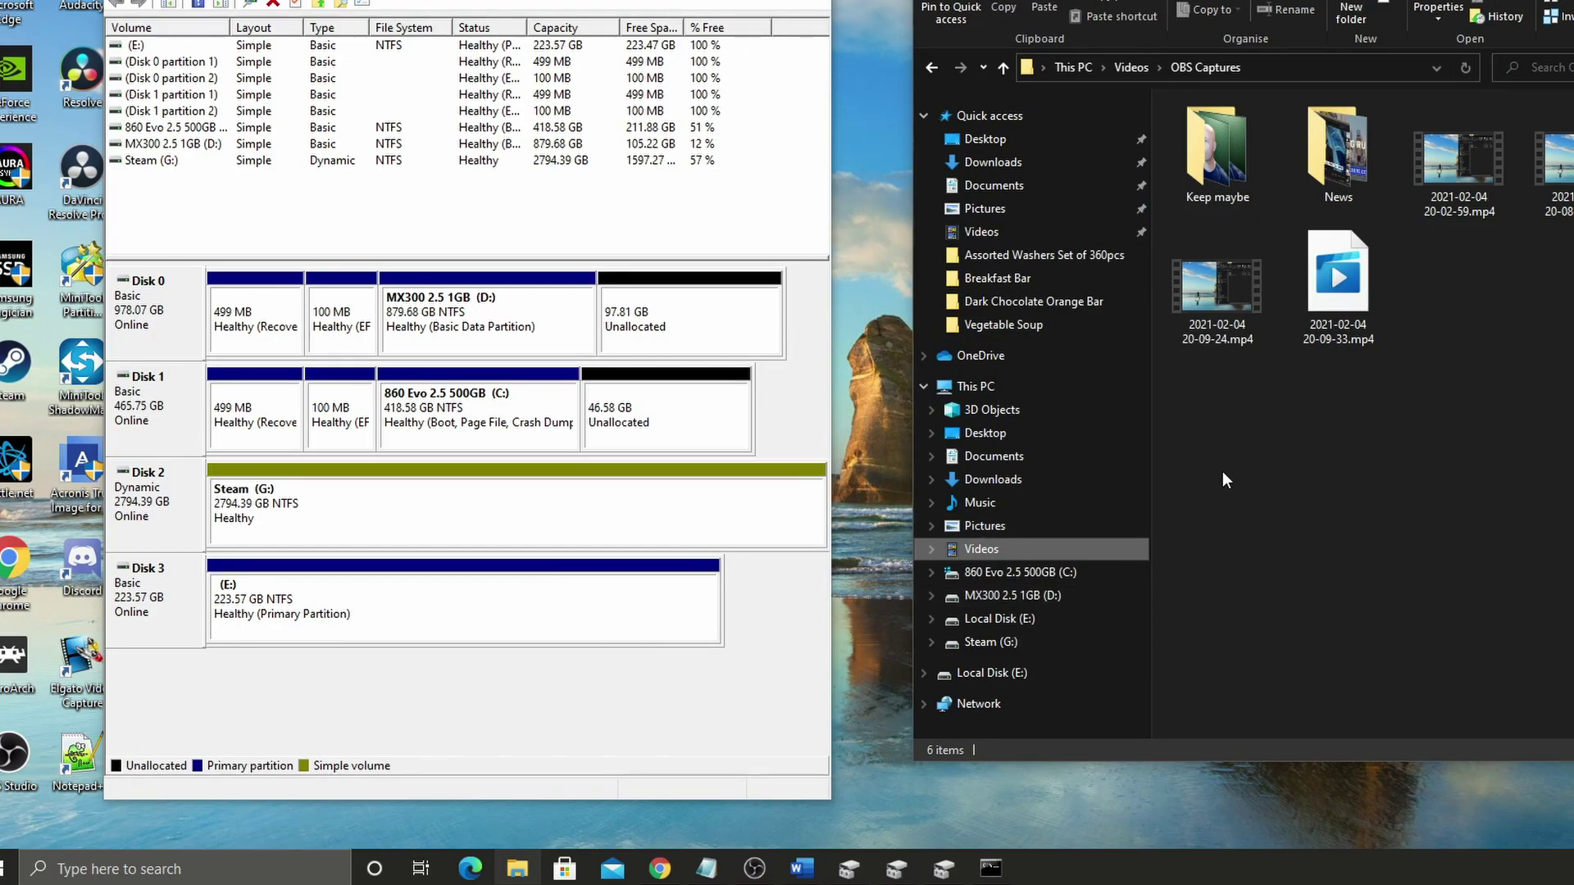
# Step: Open the empty Local Disk (E:) and its Properties, showing NTFS with 223 GB free
pyautogui.click(1064, 621)
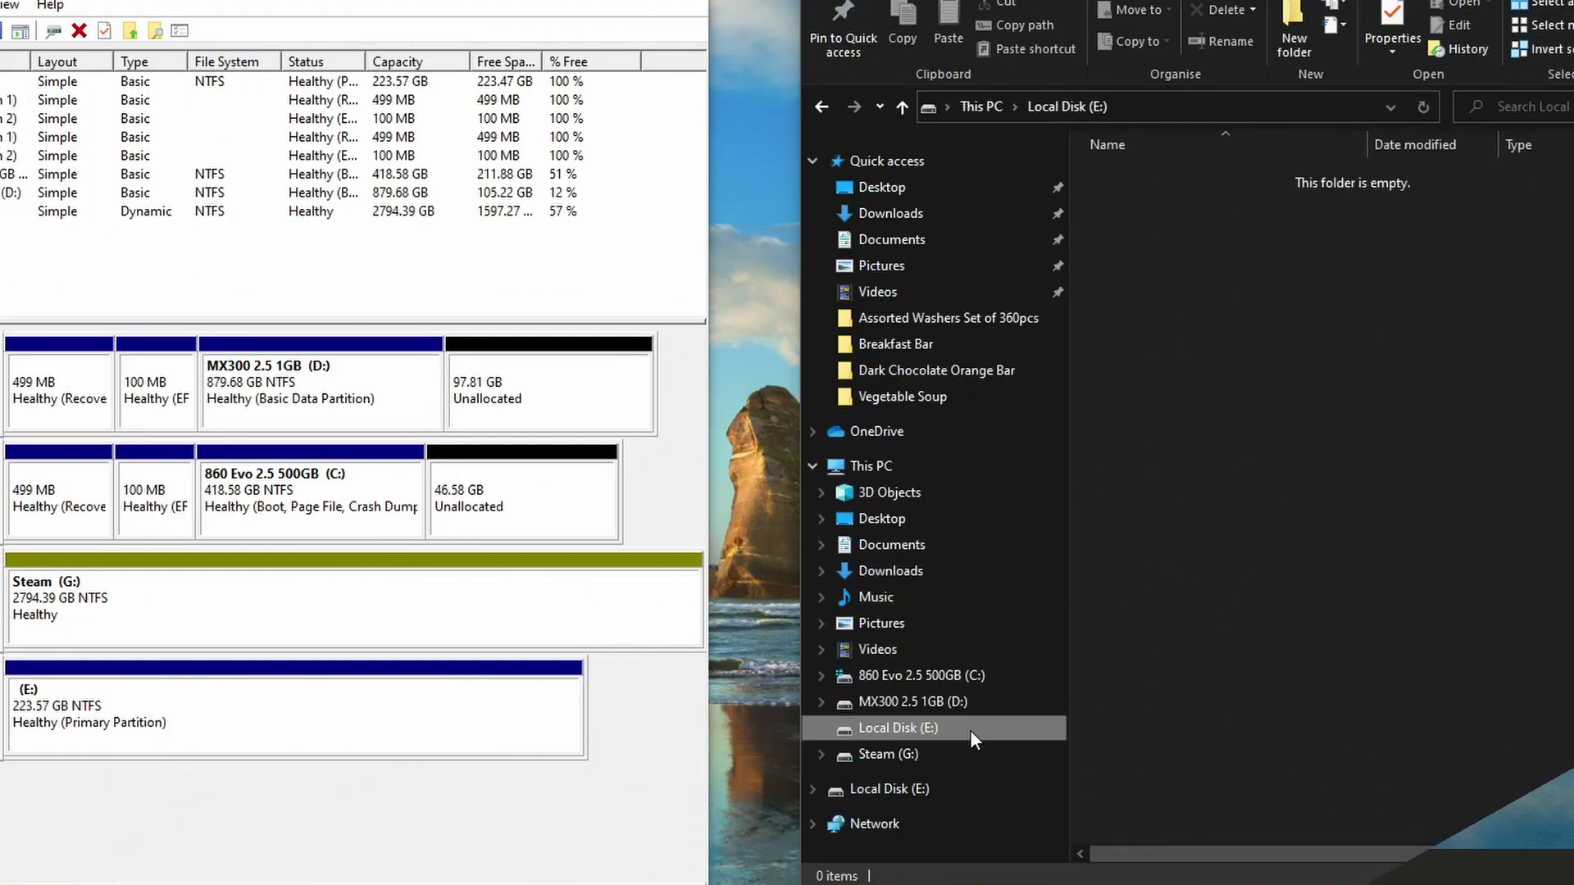
pyautogui.rightClick(971, 730)
pyautogui.click(1010, 713)
pyautogui.moveTo(1258, 445); pyautogui.dragTo(1020, 30)
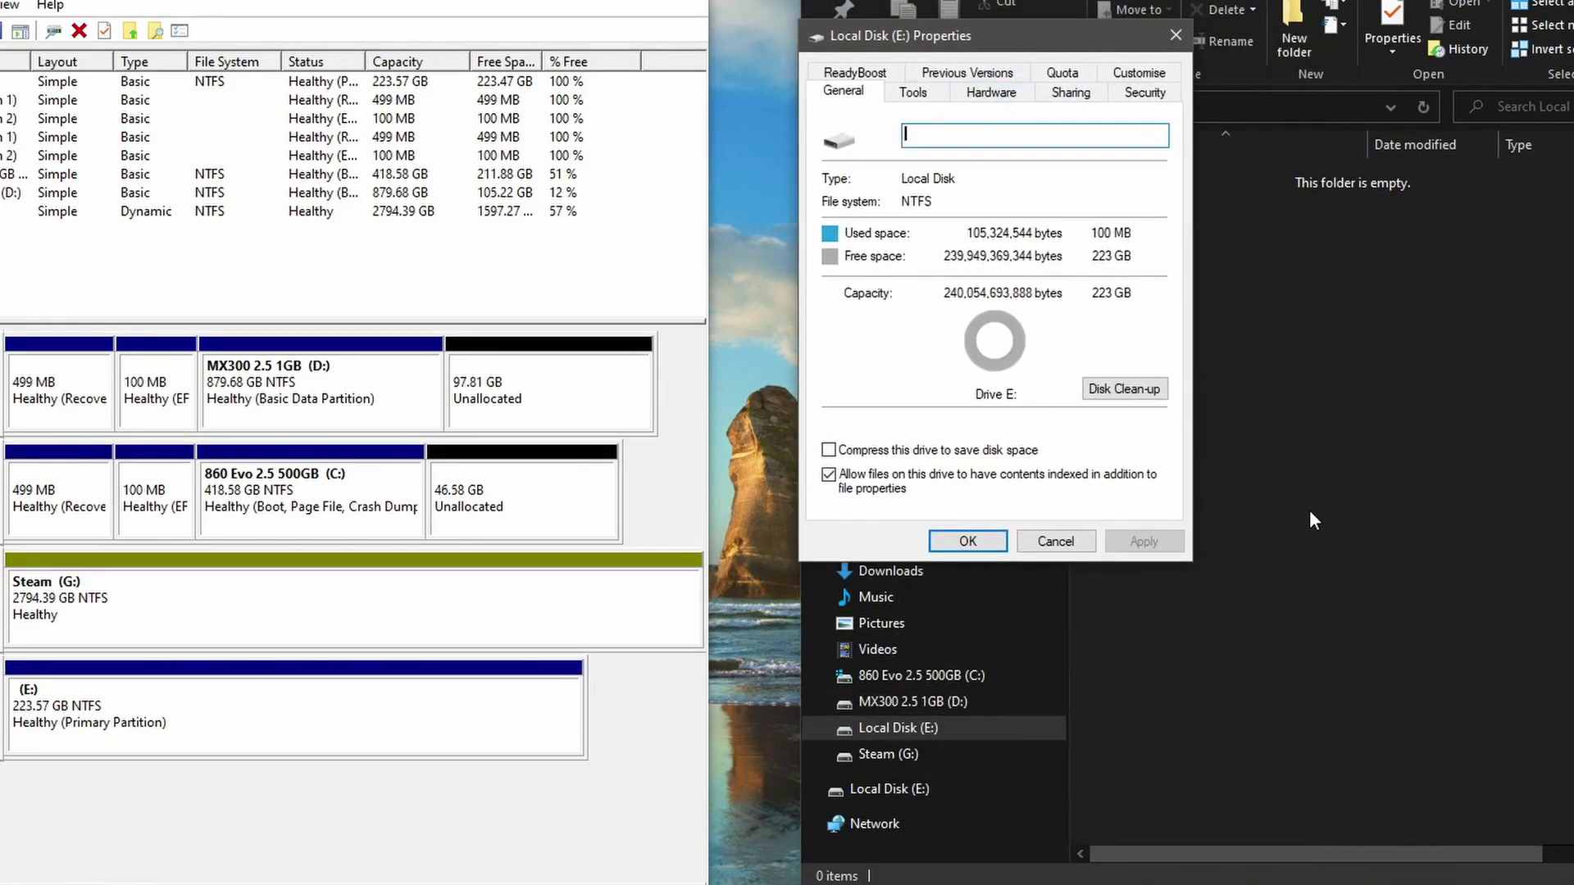